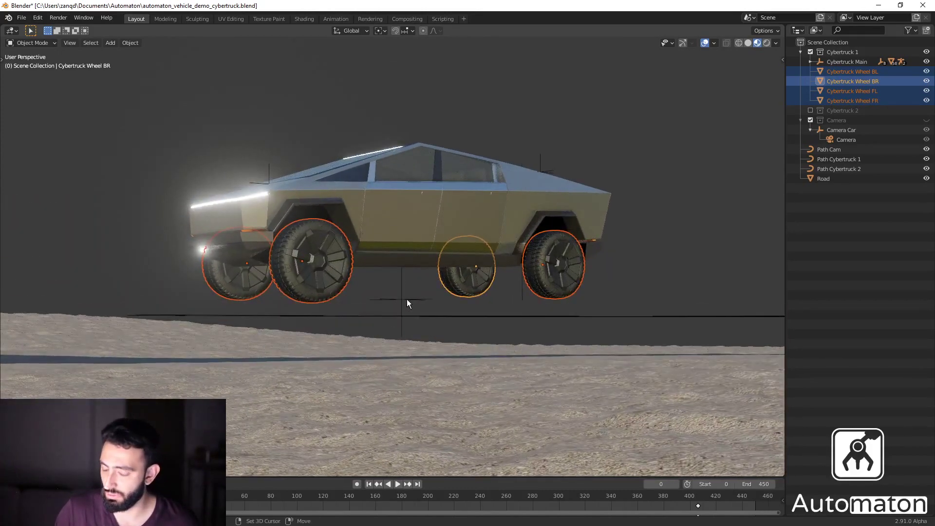
- Add Cybertruck Main to the selected wheels, enable Automaton:Vehicle and create an automaton from the selection
{"action": "left_click", "coordinate": [407, 299], "text": "shift"}
{"action": "left_click", "coordinate": [783, 57]}
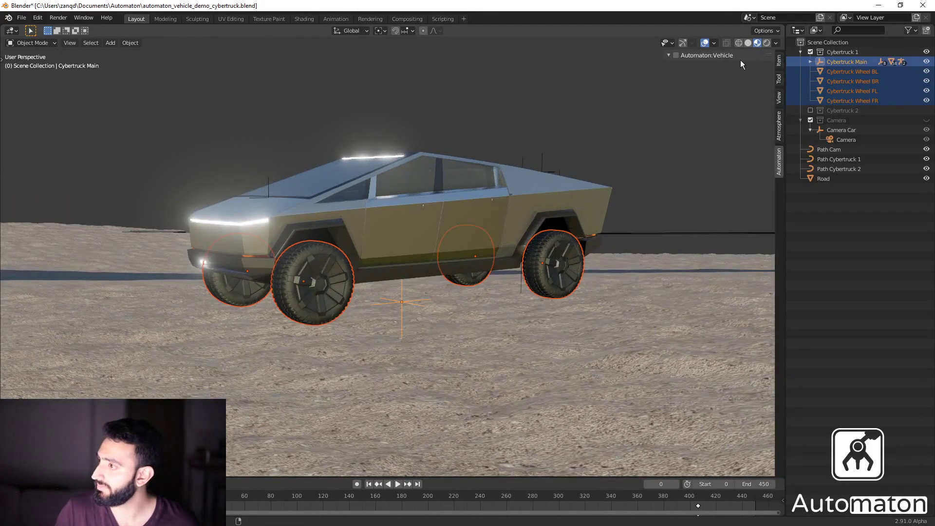
{"action": "left_click", "coordinate": [676, 56]}
{"action": "left_click", "coordinate": [694, 81]}
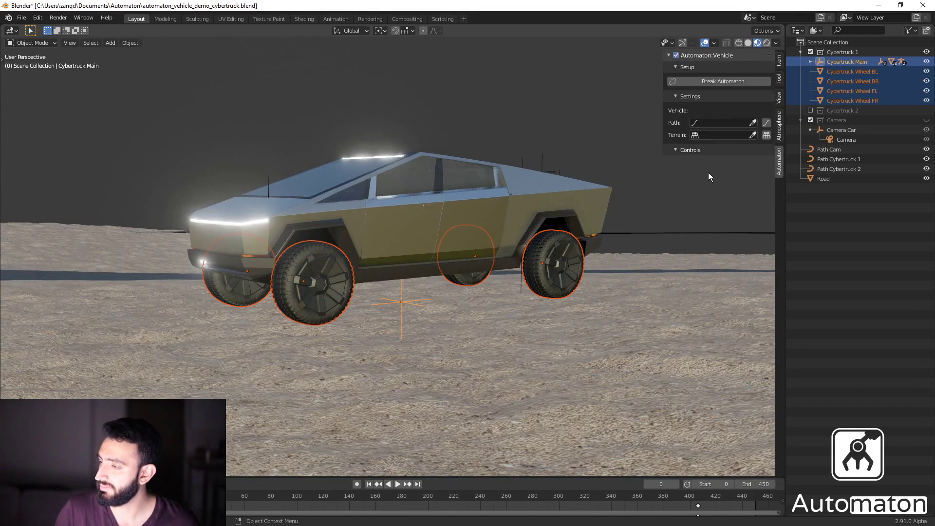
- Assign Path Cybertruck 1 as the vehicle's path and the Road object as its terrain
{"action": "left_click", "coordinate": [727, 122]}
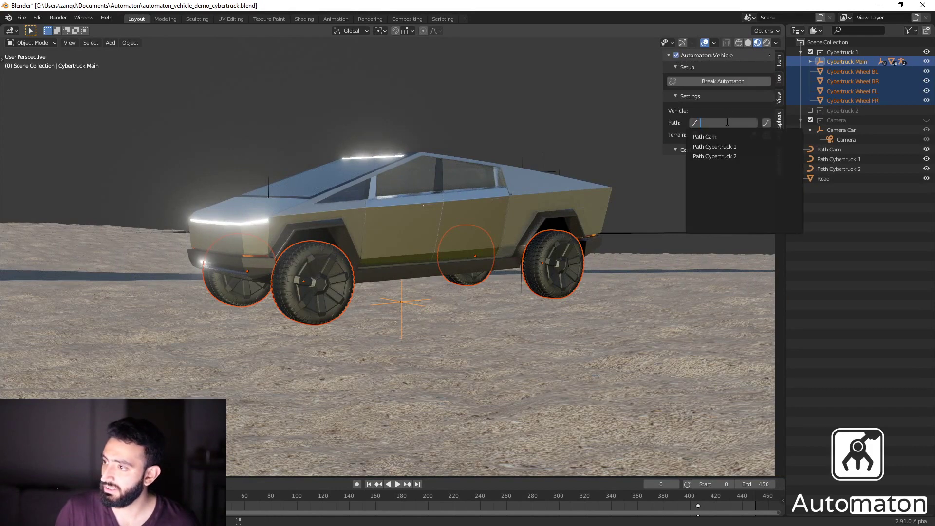
{"action": "left_click", "coordinate": [731, 146]}
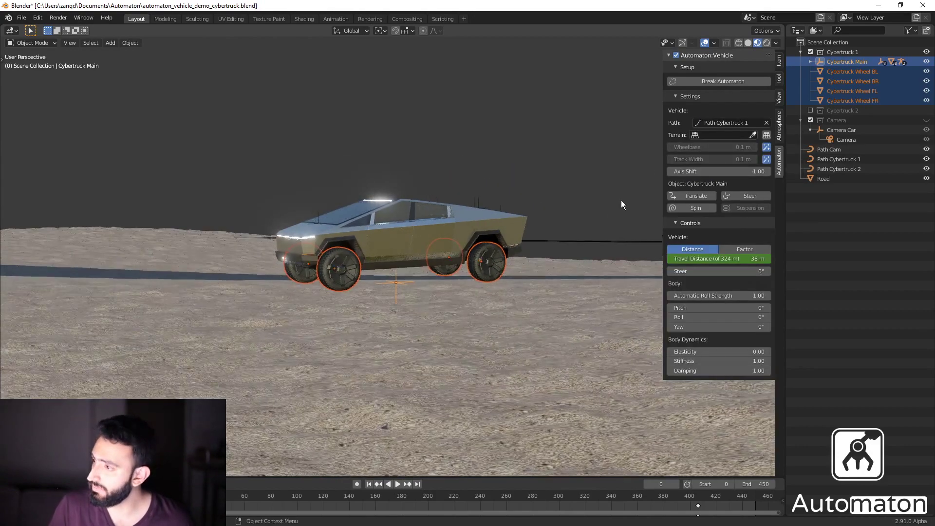
{"action": "left_click", "coordinate": [753, 134]}
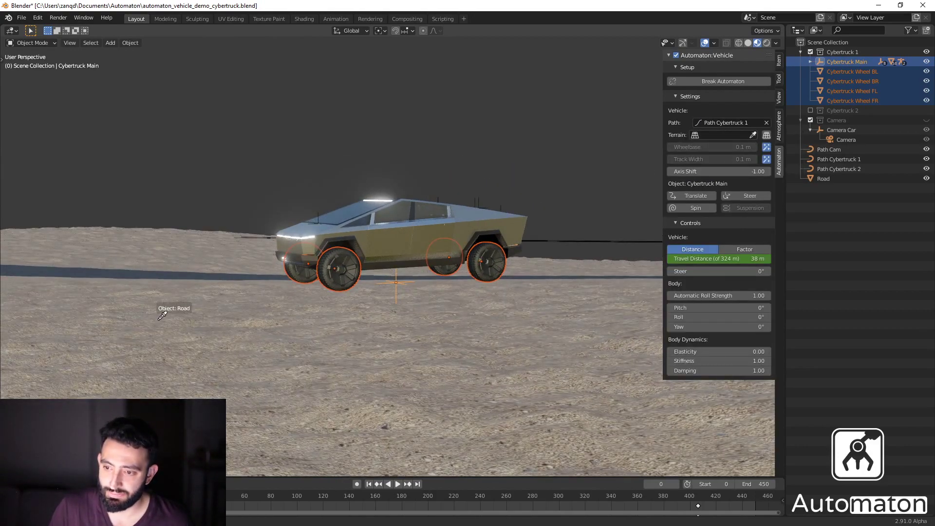
{"action": "left_click", "coordinate": [163, 304]}
- Select only the Cybertruck Main empty and enable Translate for it so the body follows the path
{"action": "scroll", "coordinate": [238, 352], "scroll_direction": "down", "scroll_amount": 3}
{"action": "middle_click_drag", "start_coordinate": [238, 352], "coordinate": [338, 391]}
{"action": "scroll", "coordinate": [338, 386], "scroll_direction": "down", "scroll_amount": 4}
{"action": "scroll", "coordinate": [439, 182], "scroll_direction": "down", "scroll_amount": 3}
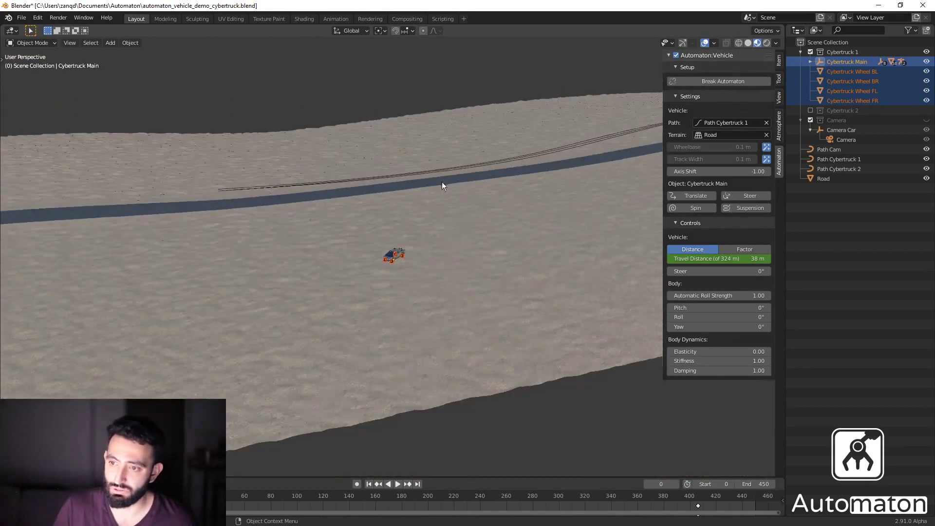
{"action": "middle_click_drag", "start_coordinate": [442, 182], "coordinate": [452, 266]}
{"action": "scroll", "coordinate": [499, 232], "scroll_direction": "up", "scroll_amount": 3}
{"action": "scroll", "coordinate": [499, 232], "scroll_direction": "up", "scroll_amount": 3}
{"action": "scroll", "coordinate": [470, 270], "scroll_direction": "up", "scroll_amount": 2}
{"action": "left_click", "coordinate": [503, 101]}
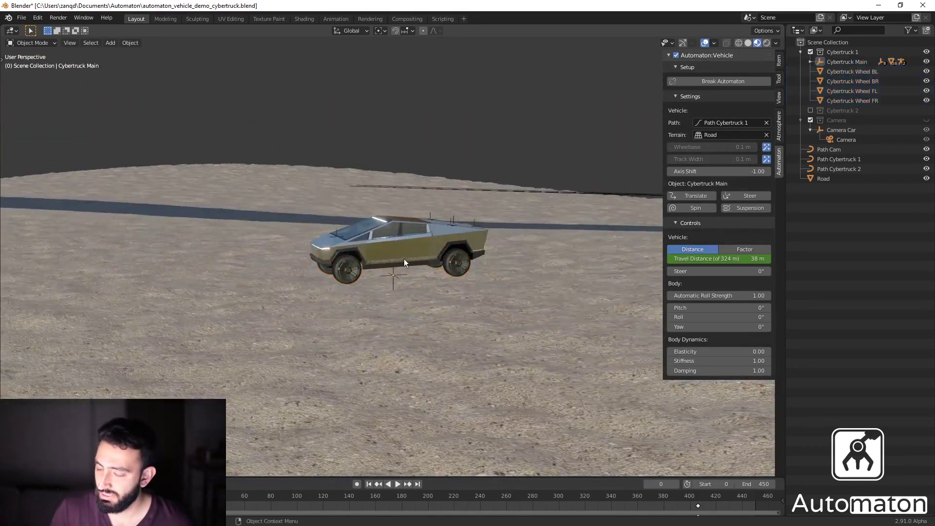
{"action": "left_click", "coordinate": [404, 258]}
{"action": "scroll", "coordinate": [417, 286], "scroll_direction": "up", "scroll_amount": 3}
{"action": "left_click", "coordinate": [400, 289]}
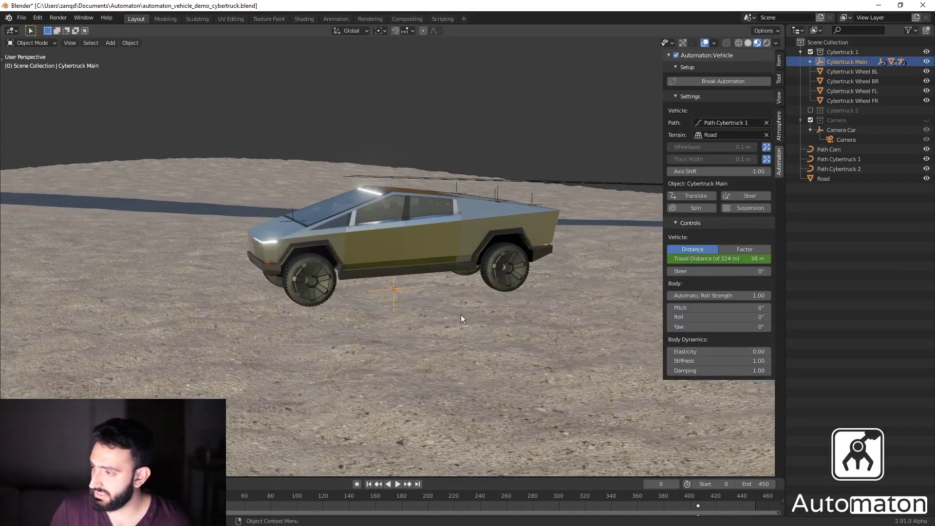
{"action": "left_click", "coordinate": [691, 195]}
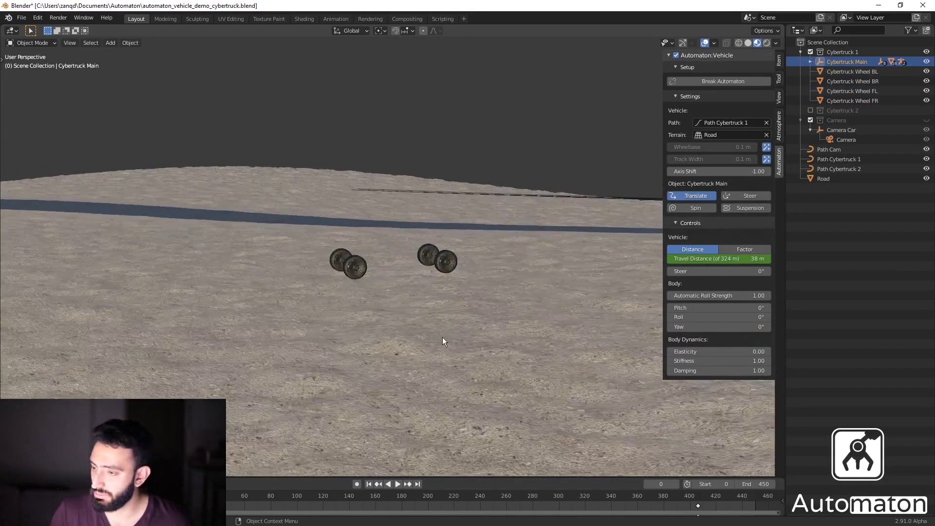
- Enable Translate, Spin and Suspension for the first truck's two back wheels, Cybertruck Wheel BR and BL
{"action": "middle_click_drag", "start_coordinate": [442, 340], "coordinate": [485, 338]}
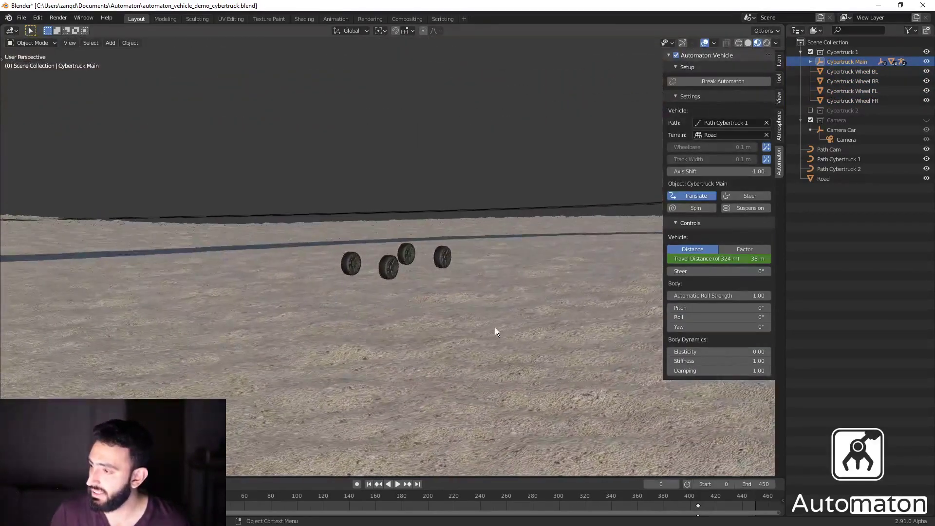
{"action": "scroll", "coordinate": [495, 331], "scroll_direction": "up", "scroll_amount": 3}
{"action": "left_click", "coordinate": [418, 252]}
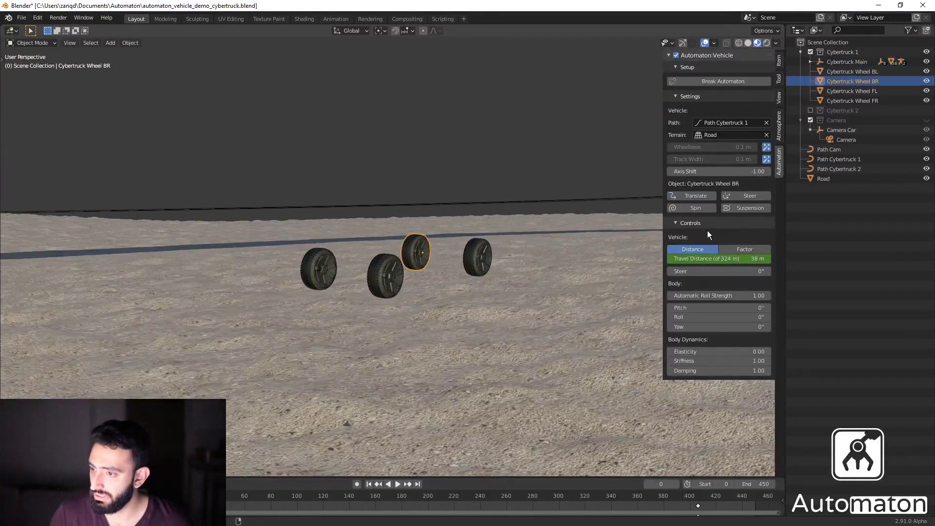
{"action": "left_click", "coordinate": [706, 195]}
{"action": "left_click", "coordinate": [702, 206]}
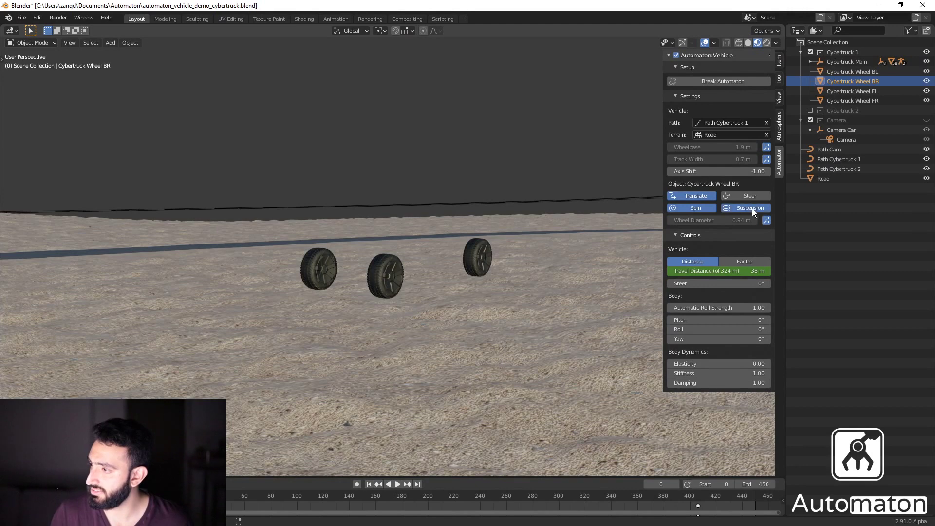
{"action": "left_click", "coordinate": [485, 262]}
{"action": "left_click", "coordinate": [697, 206]}
- Enable Translate, Spin, Steer and Suspension for the first truck's two front wheels, Cybertruck Wheel FL and FR
{"action": "left_click", "coordinate": [389, 270]}
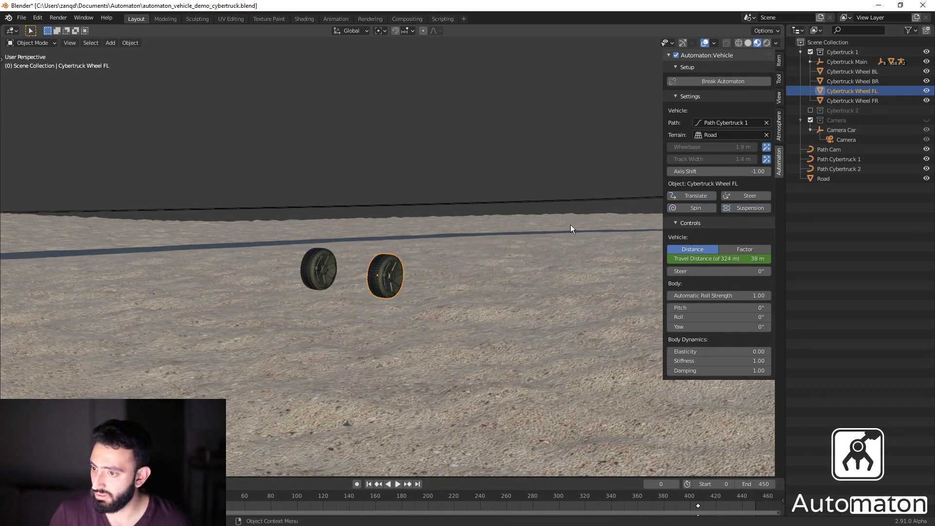
{"action": "left_click", "coordinate": [739, 196]}
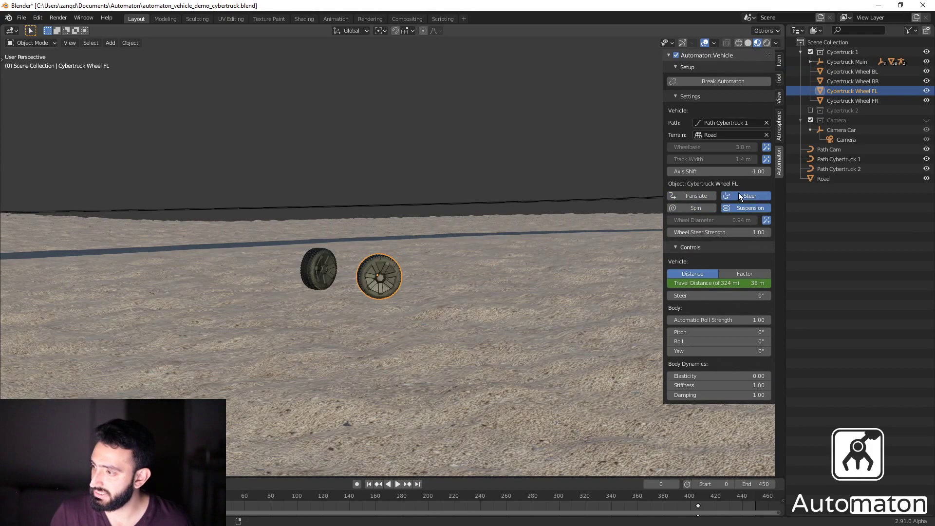
{"action": "left_click", "coordinate": [305, 260]}
{"action": "left_click_drag", "start_coordinate": [729, 209], "coordinate": [706, 204]}
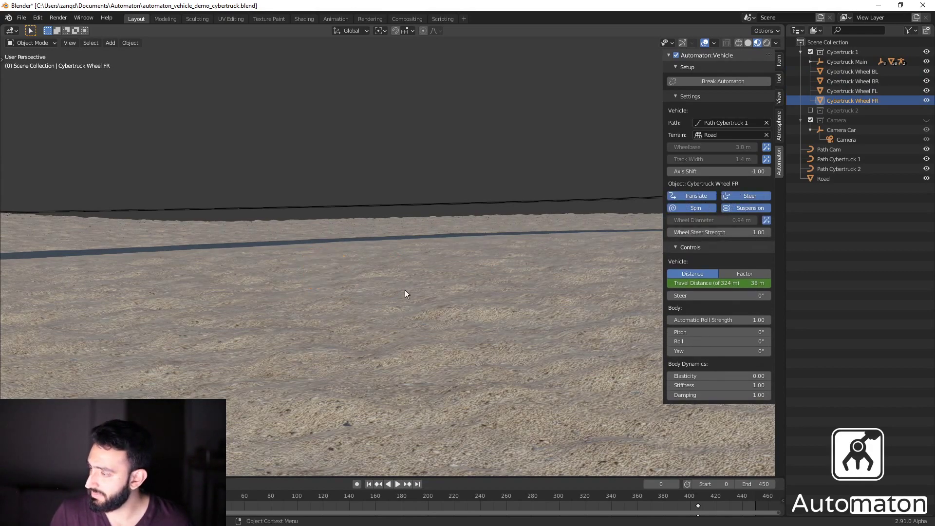
- Play the animation to check how the first Cybertruck drives along its path, and stop it at frame 317
{"action": "middle_click_drag", "start_coordinate": [404, 291], "coordinate": [547, 288]}
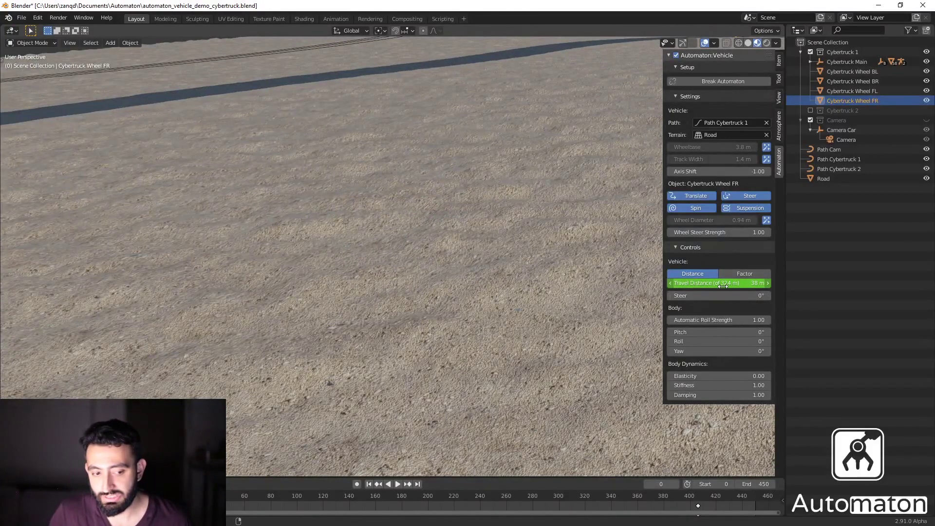
{"action": "middle_click_drag", "start_coordinate": [488, 284], "coordinate": [514, 292]}
{"action": "key", "text": "space"}
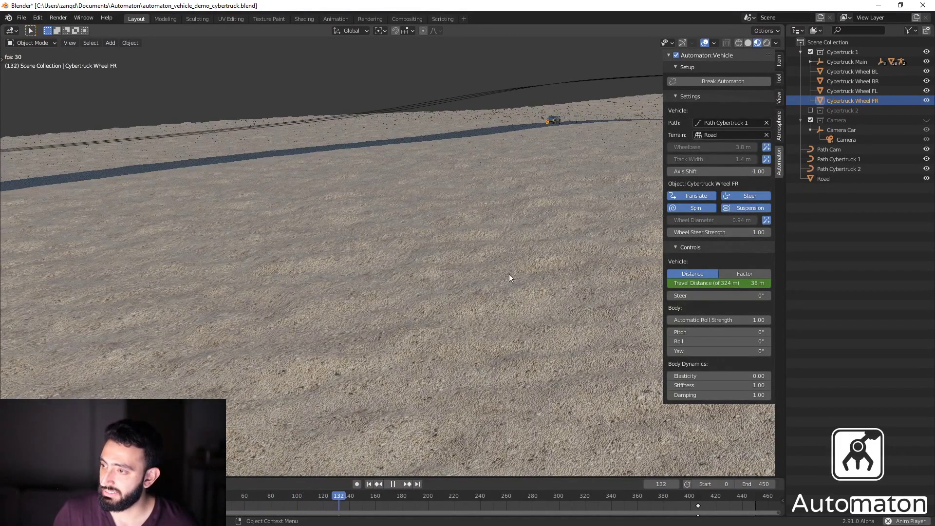
{"action": "left_click", "coordinate": [407, 72]}
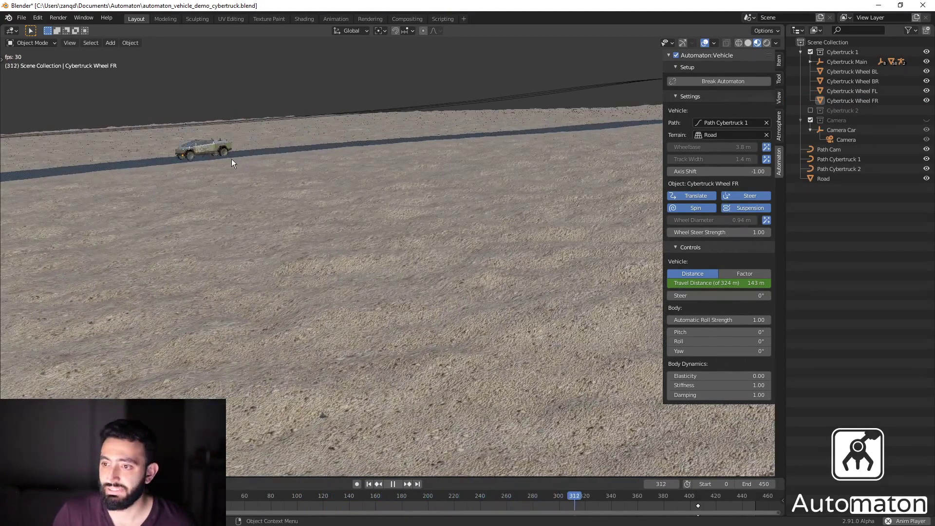
{"action": "key", "text": "space"}
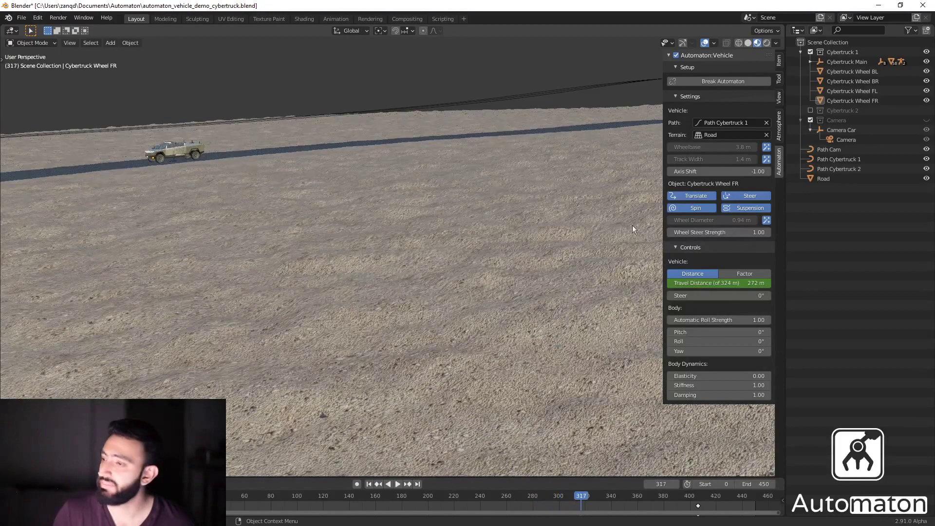
- Enable the Cybertruck 2 collection and create an Automaton vehicle from its four wheels and Cybertruck Main.001
{"action": "left_click", "coordinate": [810, 110]}
{"action": "middle_click_drag", "start_coordinate": [517, 193], "coordinate": [536, 224]}
{"action": "scroll", "coordinate": [483, 292], "scroll_direction": "up", "scroll_amount": 3}
{"action": "middle_click_drag", "start_coordinate": [493, 311], "coordinate": [185, 298]}
{"action": "left_click", "coordinate": [185, 298]}
{"action": "left_click", "coordinate": [260, 282], "text": "shift"}
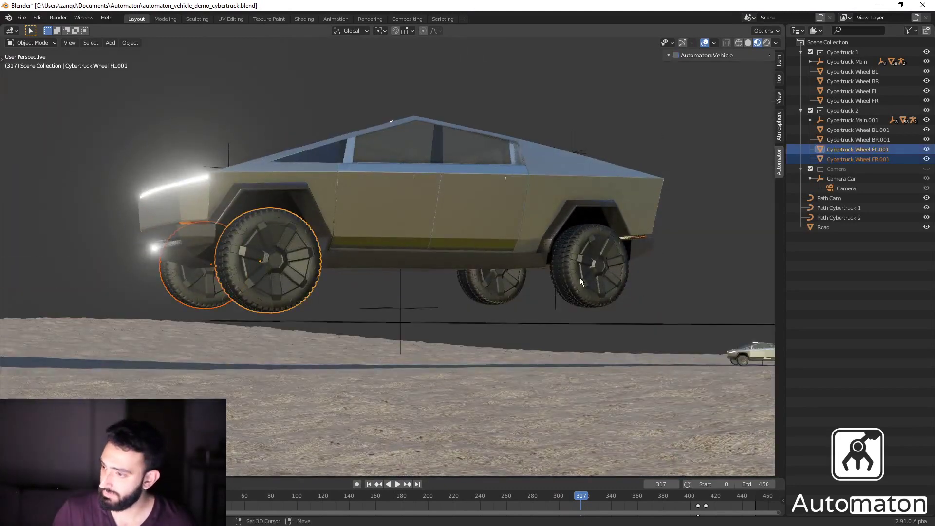
{"action": "left_click", "coordinate": [579, 277], "text": "shift"}
{"action": "left_click", "coordinate": [494, 292], "text": "shift"}
{"action": "left_click", "coordinate": [416, 307], "text": "shift"}
{"action": "left_click", "coordinate": [675, 55]}
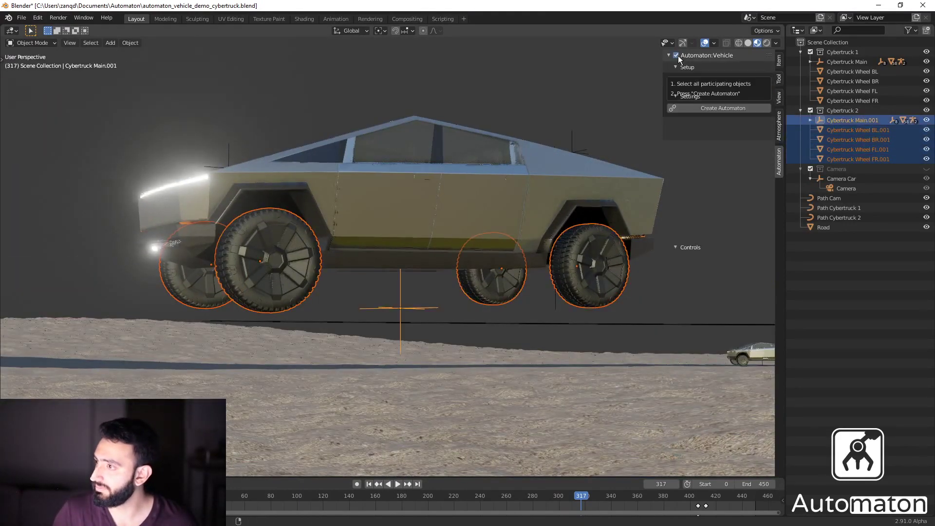
{"action": "left_click", "coordinate": [720, 108]}
- Assign Path Cybertruck 2 as the second vehicle's path and the Road object as its terrain
{"action": "left_click", "coordinate": [724, 122]}
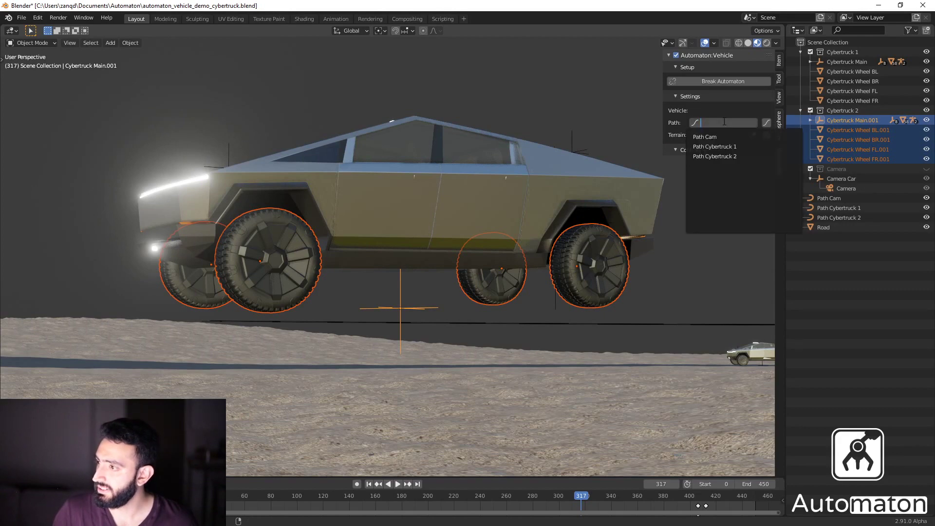
{"action": "left_click", "coordinate": [728, 158]}
{"action": "scroll", "coordinate": [513, 239], "scroll_direction": "down", "scroll_amount": 4}
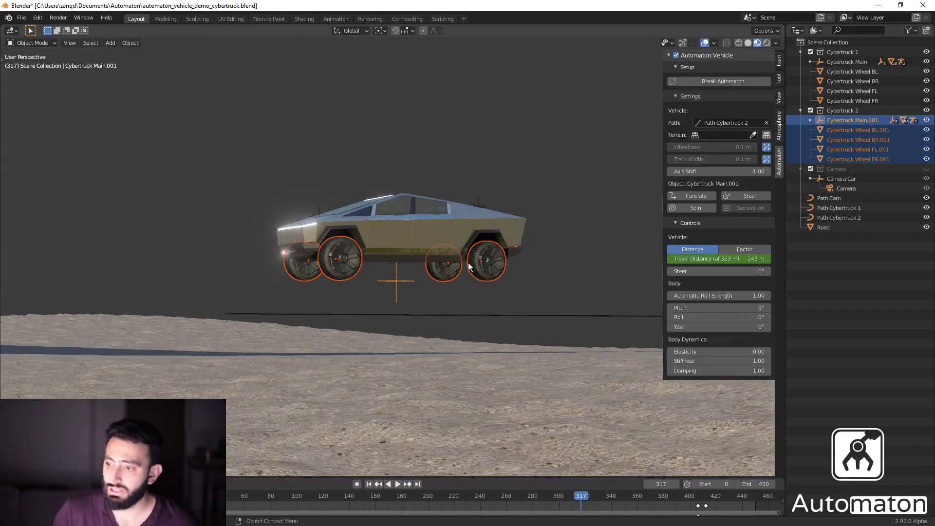
{"action": "middle_click_drag", "start_coordinate": [434, 247], "coordinate": [610, 125]}
{"action": "scroll", "coordinate": [492, 287], "scroll_direction": "down", "scroll_amount": 4}
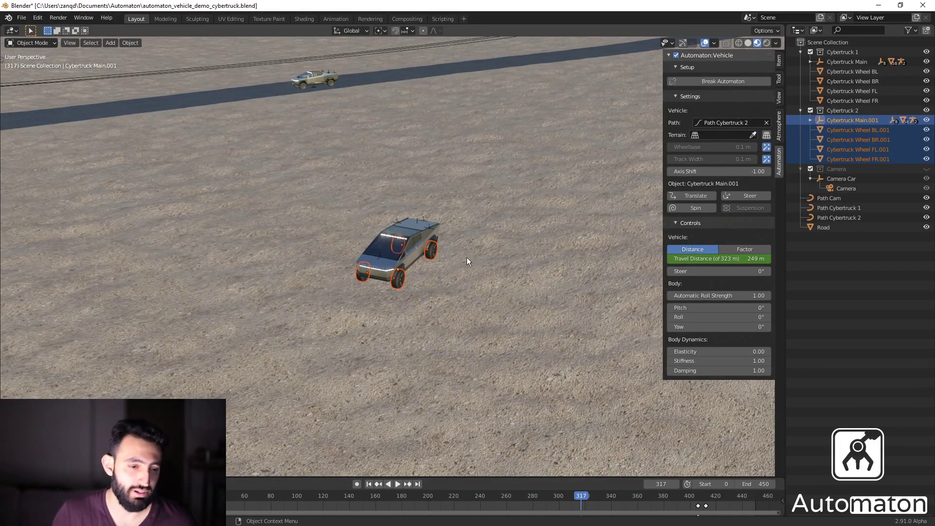
{"action": "scroll", "coordinate": [480, 283], "scroll_direction": "up", "scroll_amount": 3}
{"action": "middle_click_drag", "start_coordinate": [480, 283], "coordinate": [511, 263]}
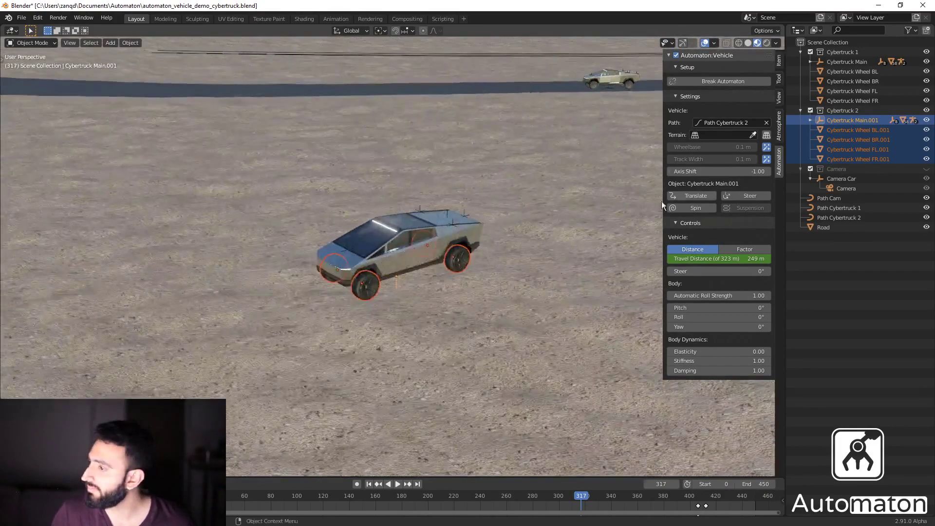
{"action": "left_click", "coordinate": [753, 135]}
{"action": "left_click", "coordinate": [202, 212]}
- Enable Translate for Cybertruck Main.001 so the second truck's body follows its path
{"action": "scroll", "coordinate": [530, 284], "scroll_direction": "up", "scroll_amount": 3}
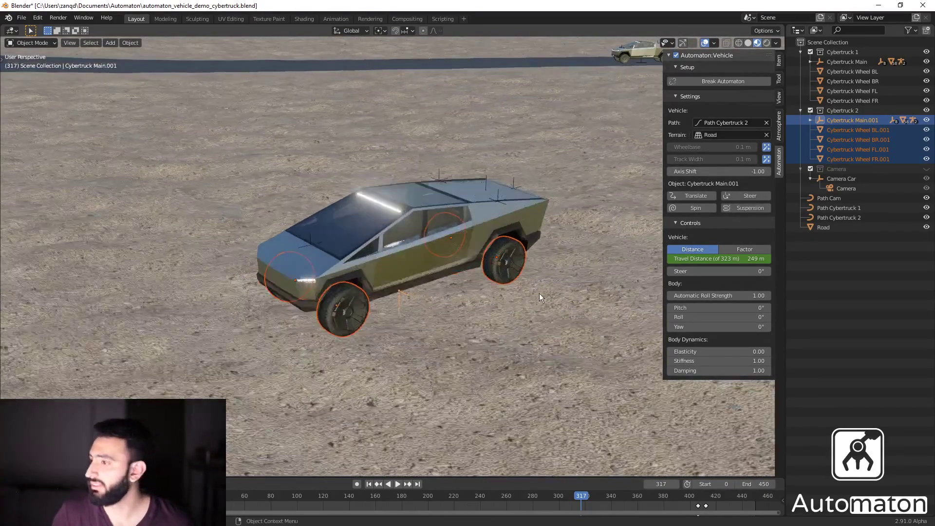
{"action": "middle_click_drag", "start_coordinate": [539, 295], "coordinate": [545, 285]}
{"action": "scroll", "coordinate": [634, 157], "scroll_direction": "down", "scroll_amount": 3}
{"action": "middle_click_drag", "start_coordinate": [548, 142], "coordinate": [438, 240]}
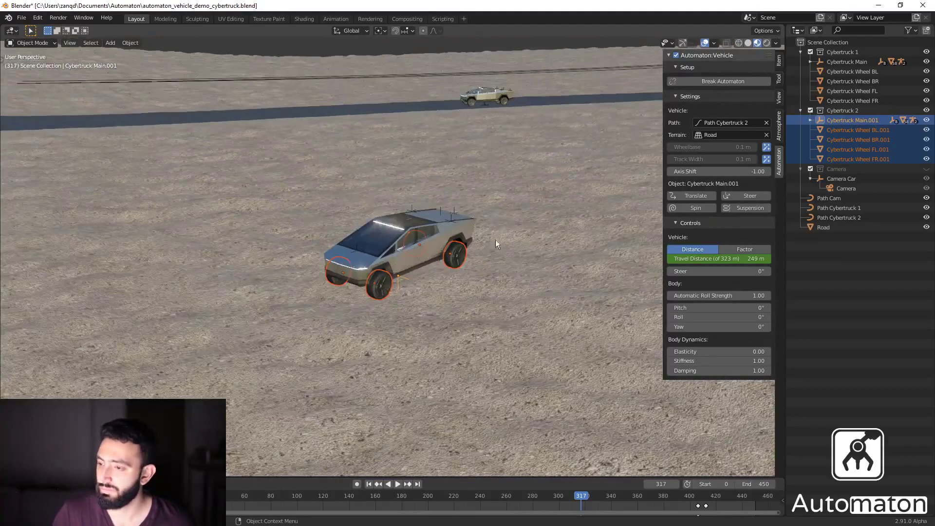
{"action": "scroll", "coordinate": [503, 253], "scroll_direction": "up", "scroll_amount": 4}
{"action": "middle_click_drag", "start_coordinate": [504, 253], "coordinate": [494, 246]}
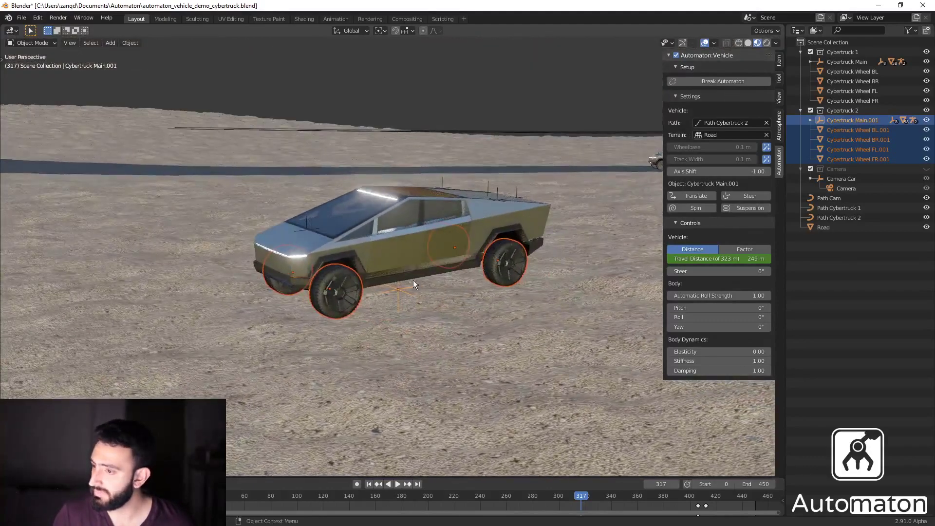
{"action": "middle_click_drag", "start_coordinate": [405, 294], "coordinate": [452, 230]}
{"action": "left_click", "coordinate": [694, 195]}
- Enable Translate, Spin and Suspension for the second truck's two back wheels, Cybertruck Wheel BR.001 and BL.001
{"action": "left_click", "coordinate": [452, 231]}
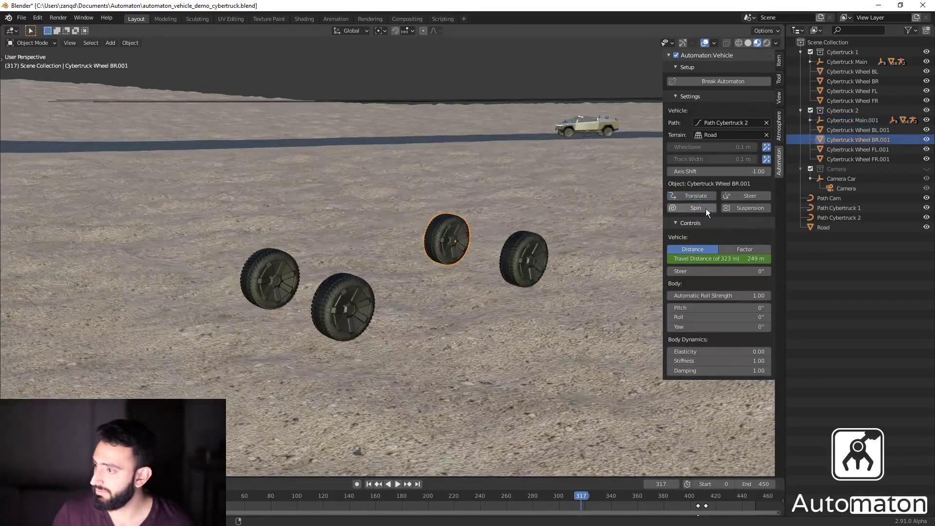
{"action": "left_click", "coordinate": [703, 195]}
{"action": "left_click", "coordinate": [703, 208]}
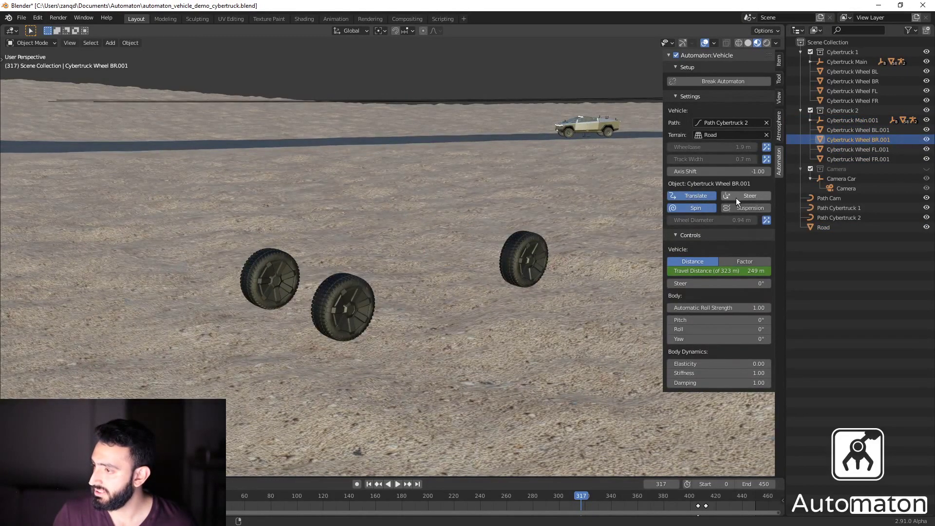
{"action": "left_click", "coordinate": [751, 208]}
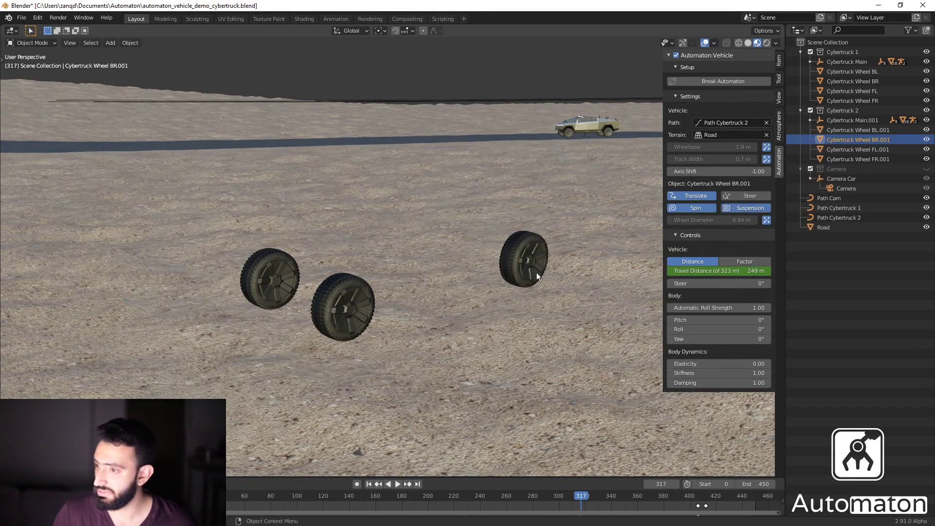
{"action": "left_click", "coordinate": [536, 272]}
{"action": "mouse_move", "coordinate": [731, 208]}
{"action": "left_mouse_down"}
{"action": "mouse_move", "coordinate": [694, 195]}
{"action": "mouse_move", "coordinate": [727, 208]}
{"action": "left_mouse_up"}
- Enable Translate, Spin, Steer and Suspension for the second truck's two front wheels, Cybertruck Wheel FR.001 and FL.001
{"action": "left_click", "coordinate": [285, 291]}
{"action": "left_click", "coordinate": [695, 196]}
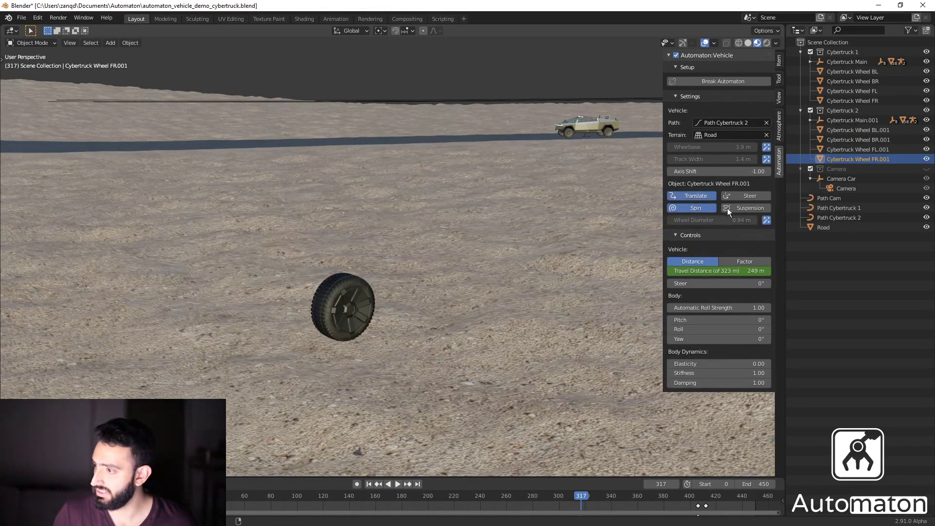
{"action": "left_click", "coordinate": [750, 195]}
{"action": "left_click", "coordinate": [355, 308]}
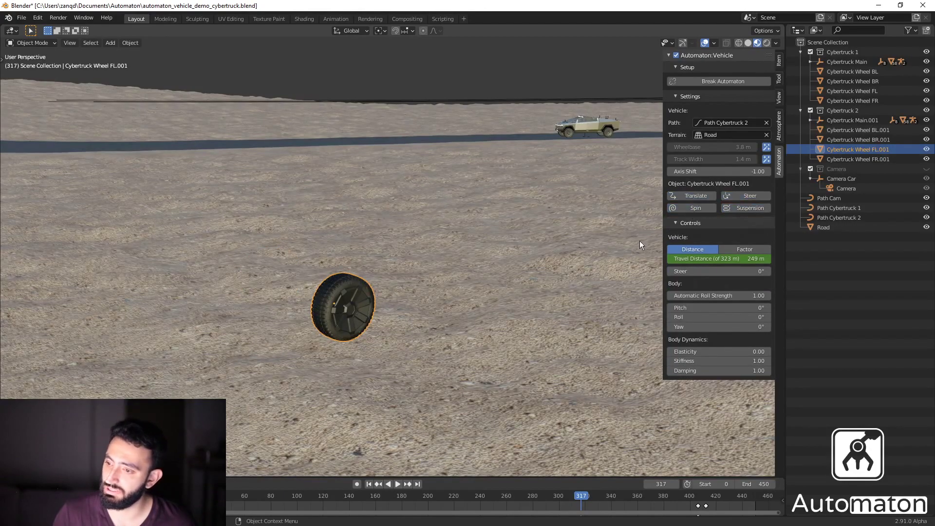
{"action": "left_click", "coordinate": [693, 196]}
{"action": "left_click_drag", "start_coordinate": [694, 208], "coordinate": [744, 207]}
{"action": "left_click", "coordinate": [749, 195]}
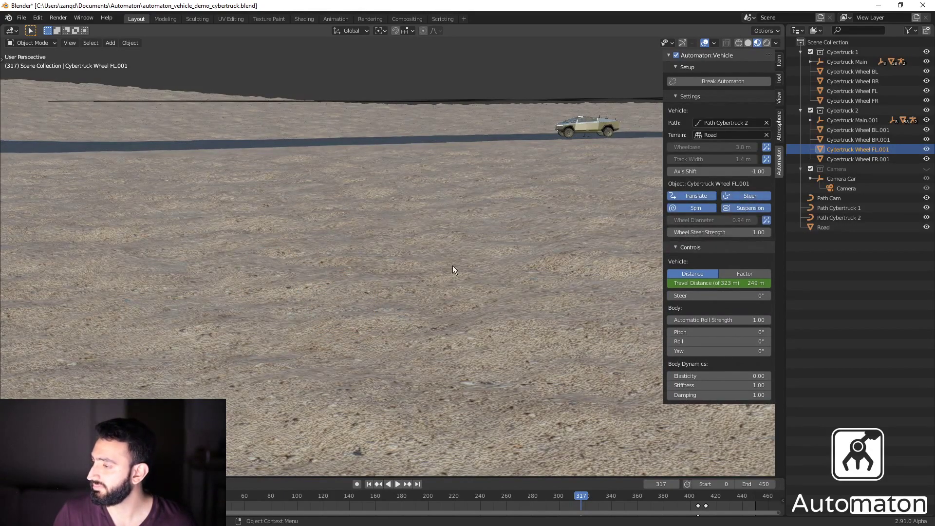
{"action": "middle_click_drag", "start_coordinate": [452, 265], "coordinate": [516, 265]}
{"action": "middle_click_drag", "start_coordinate": [633, 287], "coordinate": [516, 292]}
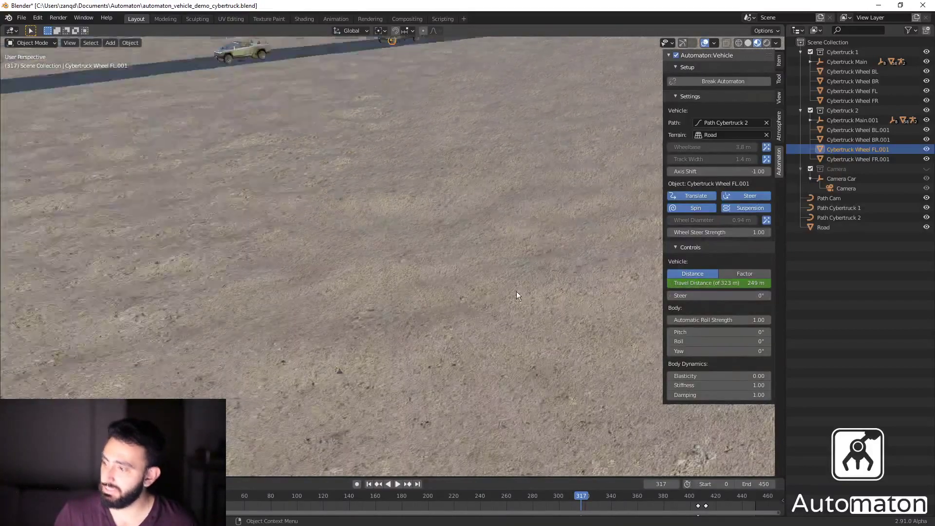
- Play the animation and watch both Cybertrucks drive along the road
{"action": "key", "text": "space"}
{"action": "middle_click_drag", "start_coordinate": [522, 232], "coordinate": [430, 268]}
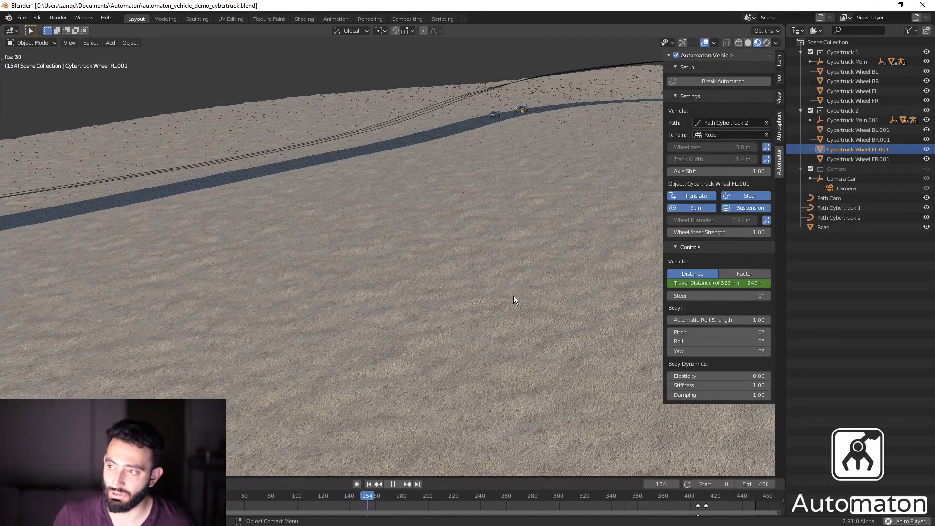
{"action": "key", "text": "space"}
{"action": "middle_click_drag", "start_coordinate": [479, 339], "coordinate": [490, 313]}
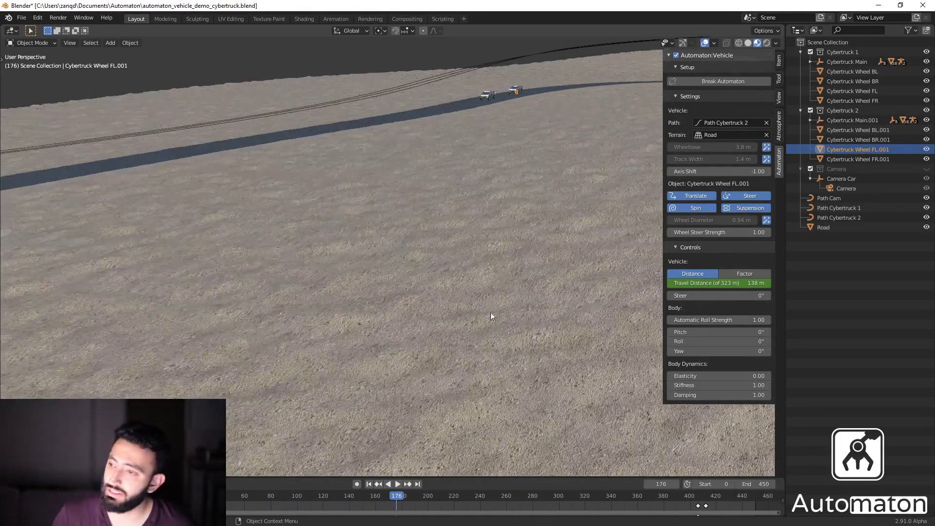
{"action": "middle_click_drag", "start_coordinate": [471, 226], "coordinate": [476, 229]}
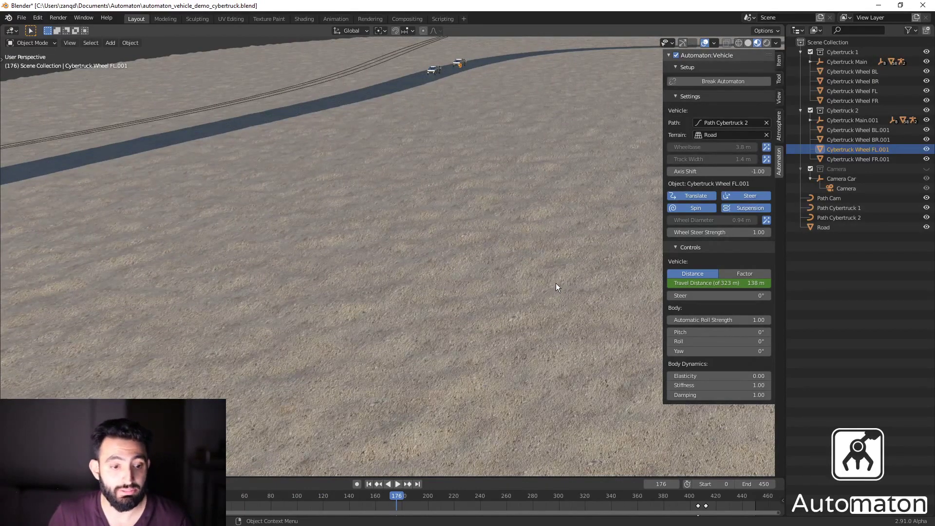
- Unhide the Camera collection and select the Camera for a close look at the camera rig
{"action": "left_click", "coordinate": [926, 168]}
{"action": "middle_click_drag", "start_coordinate": [428, 419], "coordinate": [448, 262]}
{"action": "left_click", "coordinate": [428, 238]}
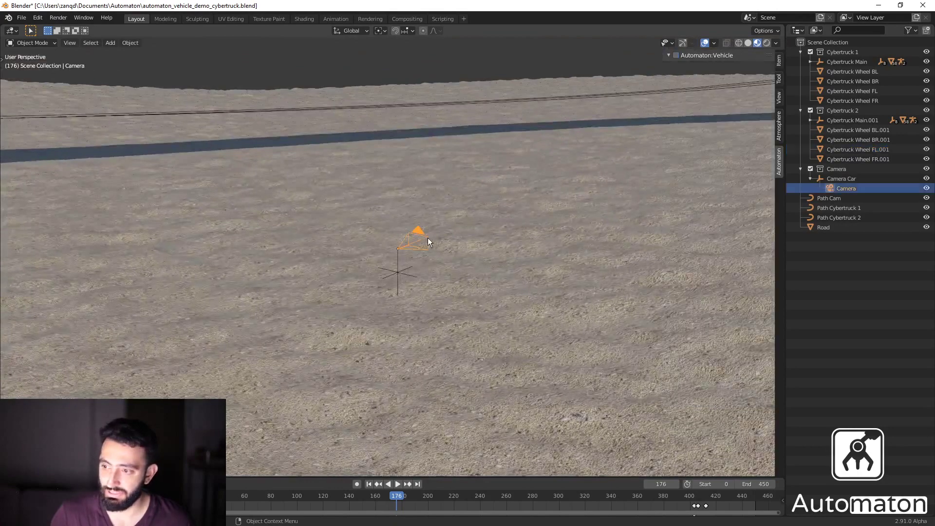
{"action": "scroll", "coordinate": [427, 237], "scroll_direction": "up", "scroll_amount": 7}
{"action": "scroll", "coordinate": [422, 239], "scroll_direction": "down", "scroll_amount": 4}
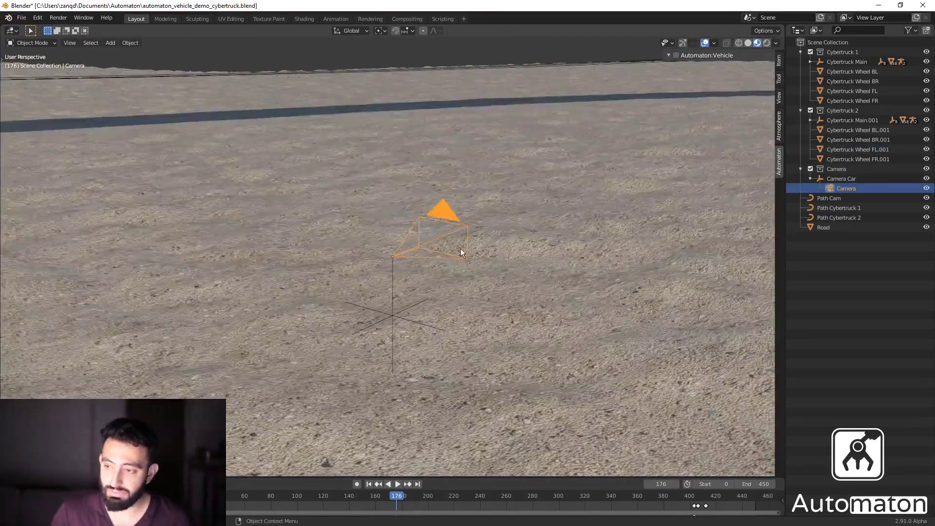
- Try moving the Camera Car empty freely to test that its child Camera moves along with it
{"action": "middle_click_drag", "start_coordinate": [460, 252], "coordinate": [402, 286]}
{"action": "left_click", "coordinate": [391, 292]}
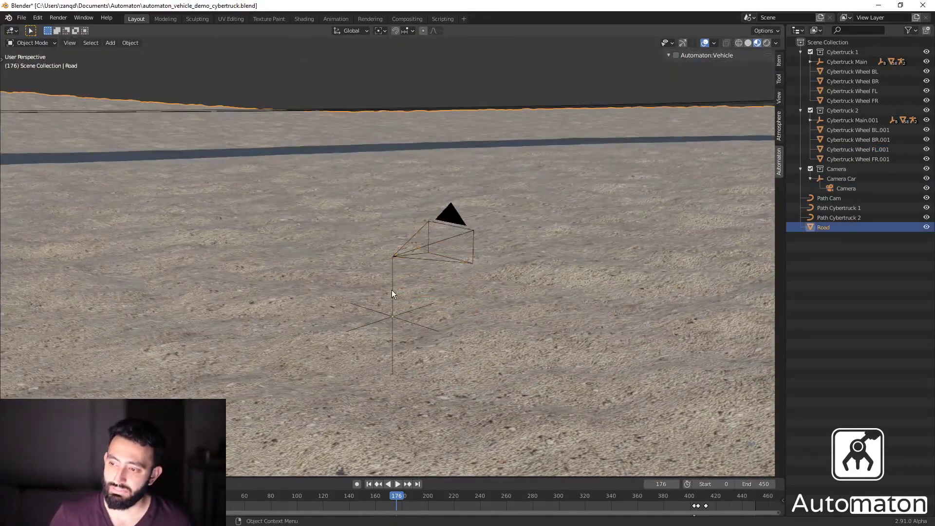
{"action": "left_click", "coordinate": [392, 296]}
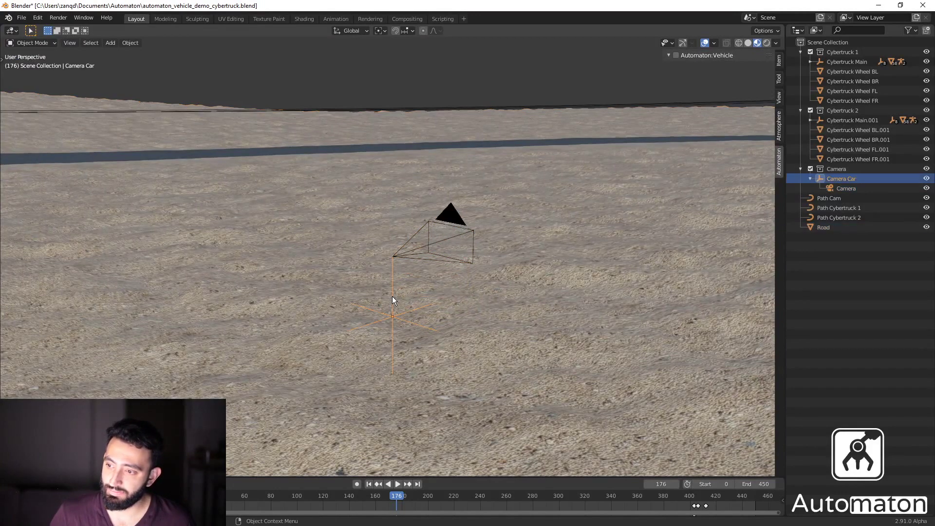
{"action": "middle_click_drag", "start_coordinate": [409, 296], "coordinate": [411, 305]}
{"action": "key", "text": "g"}
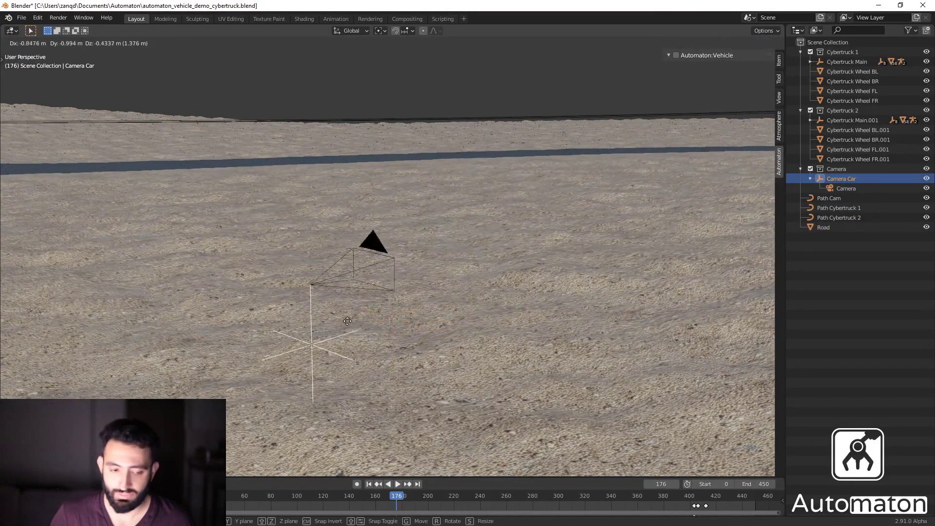
{"action": "right_click", "coordinate": [400, 294]}
- Try raising the Camera along the global Z axis to test its height above the Camera Car empty
{"action": "left_click", "coordinate": [451, 214]}
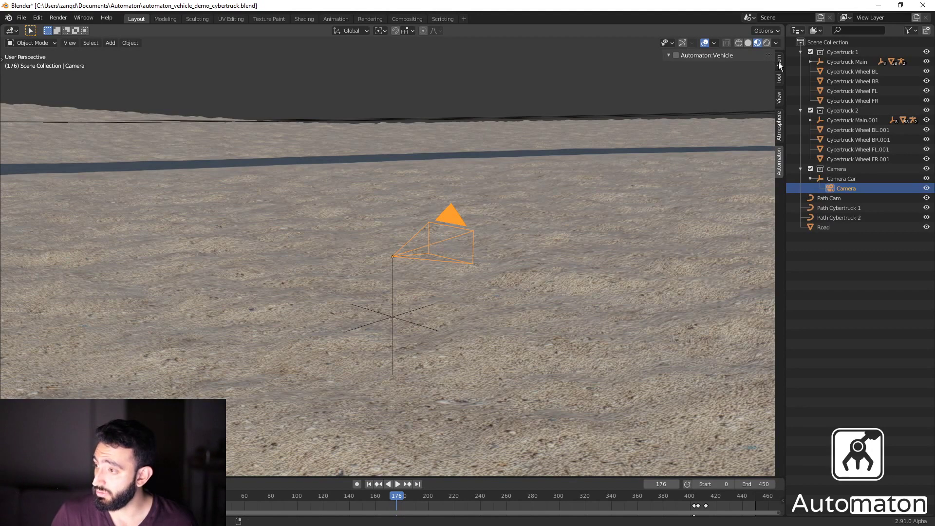
{"action": "key", "text": "g"}
{"action": "key", "text": "z"}
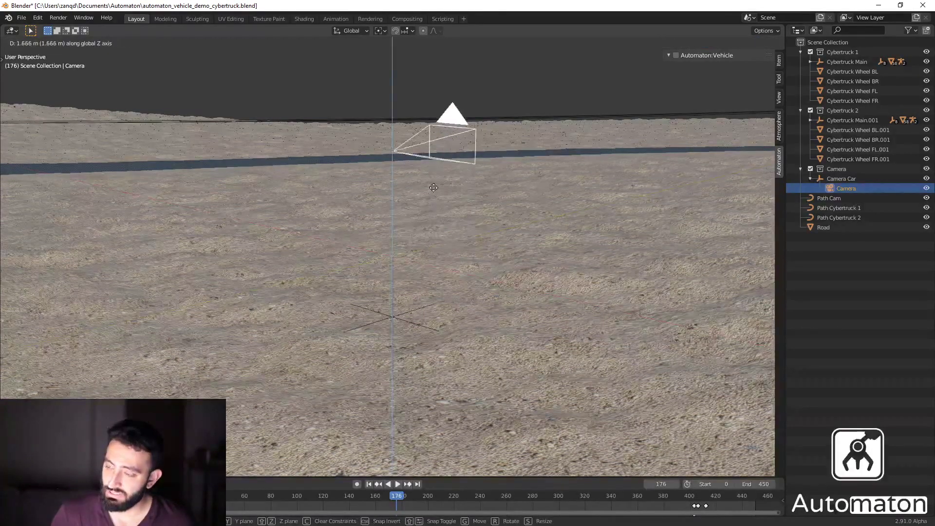
{"action": "left_click", "coordinate": [459, 298]}
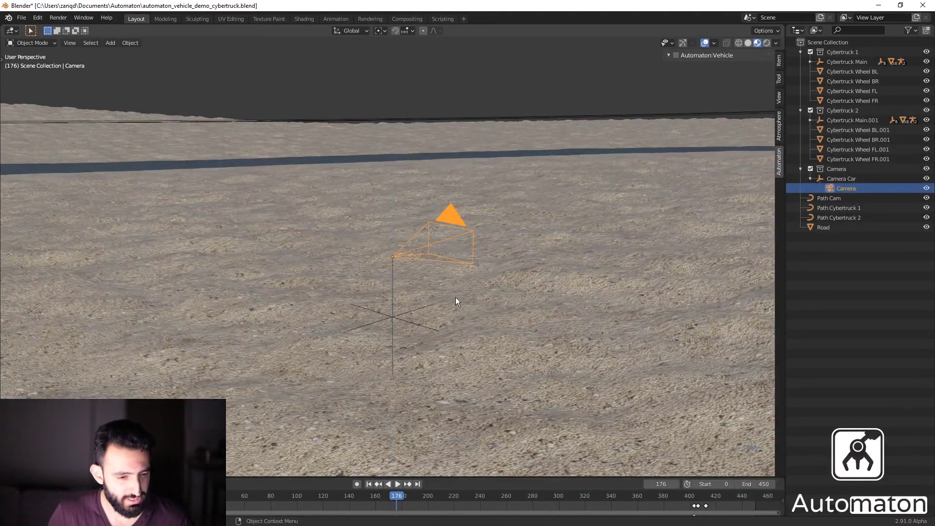
- Enable the Automaton vehicle setup for the Camera Car empty and create its automaton
{"action": "left_click", "coordinate": [392, 273]}
{"action": "middle_click_drag", "start_coordinate": [444, 292], "coordinate": [465, 305]}
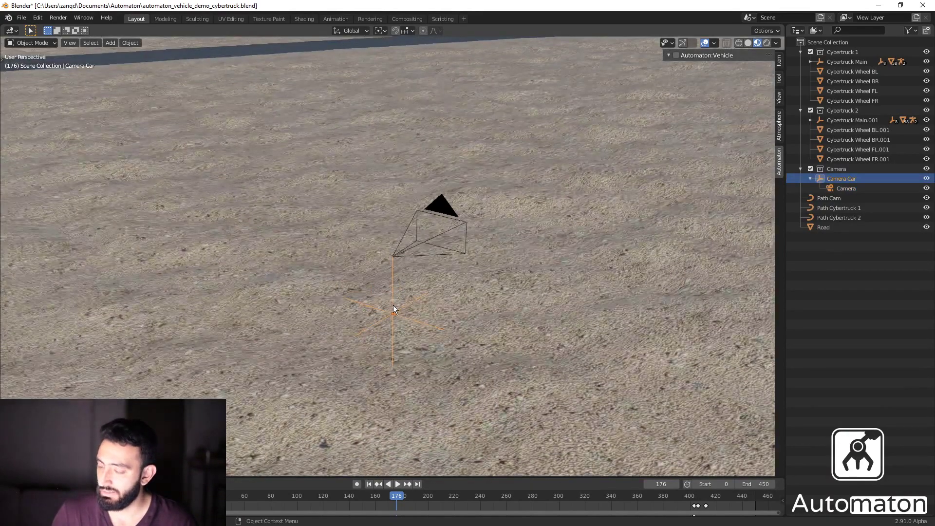
{"action": "left_click", "coordinate": [679, 57]}
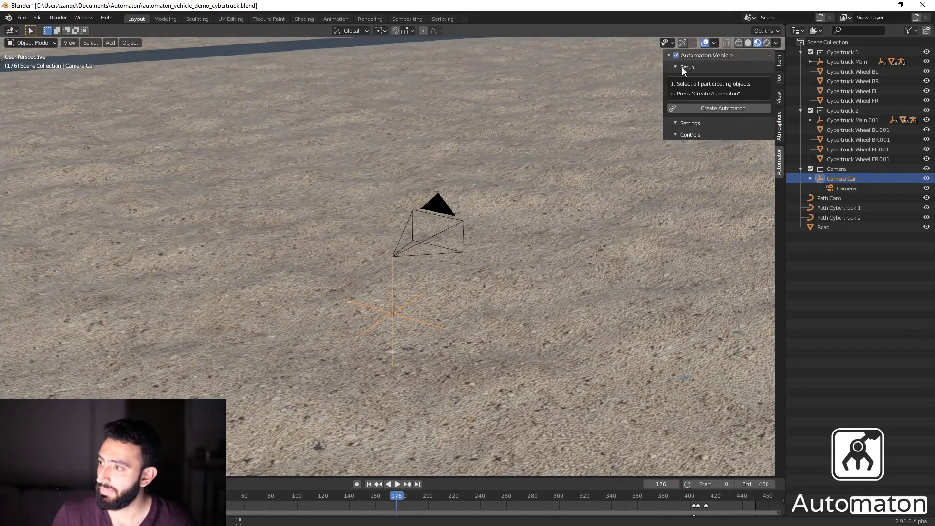
{"action": "left_click", "coordinate": [717, 108]}
- Assign Path Cam as the Camera Car's path and the Road object as its terrain
{"action": "middle_click_drag", "start_coordinate": [535, 268], "coordinate": [531, 300]}
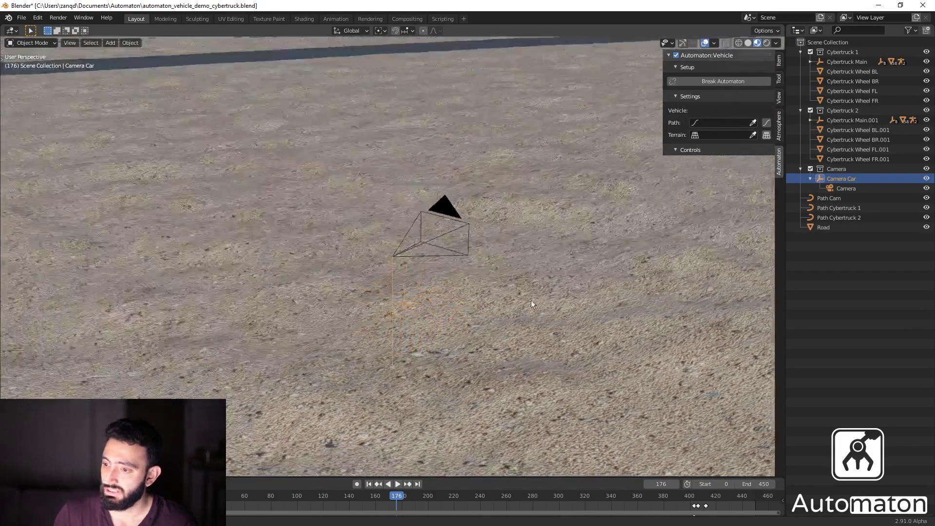
{"action": "middle_click_drag", "start_coordinate": [395, 304], "coordinate": [402, 318]}
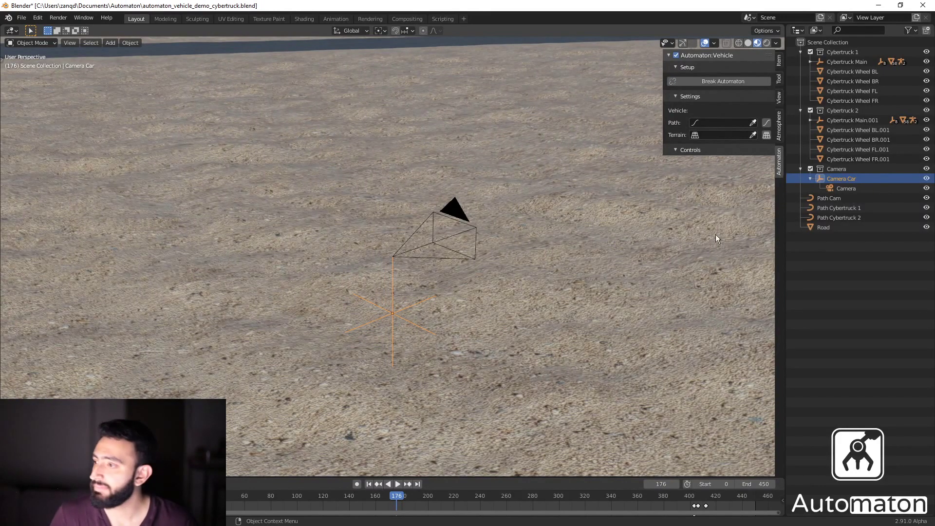
{"action": "left_click", "coordinate": [723, 123]}
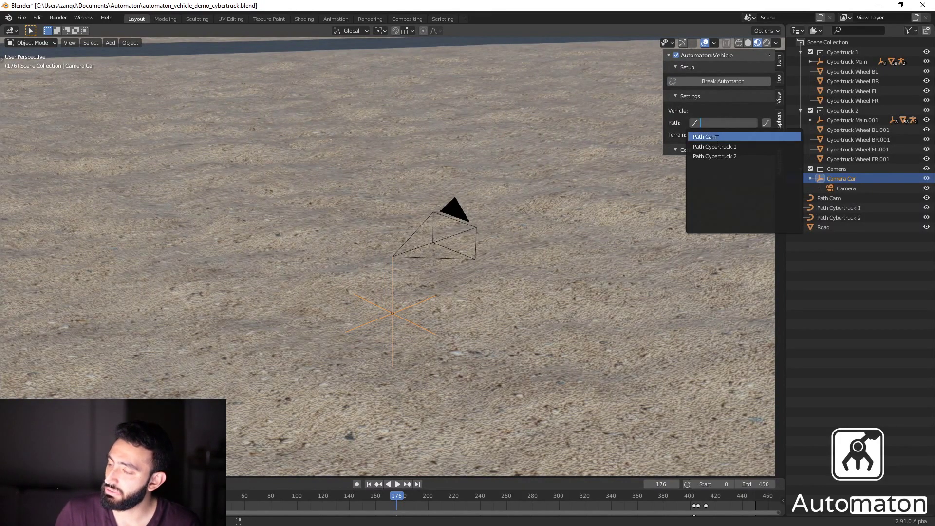
{"action": "left_click", "coordinate": [709, 136]}
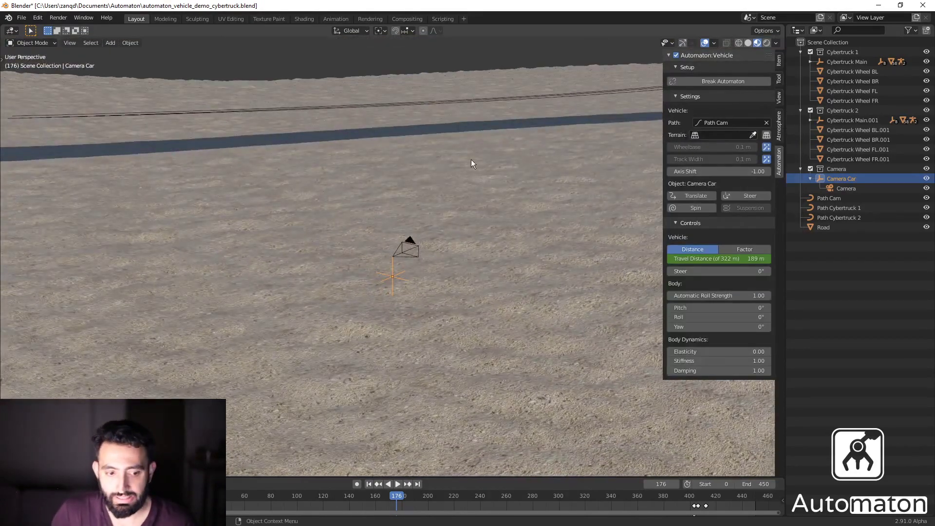
{"action": "left_click", "coordinate": [753, 135]}
{"action": "left_click", "coordinate": [248, 237]}
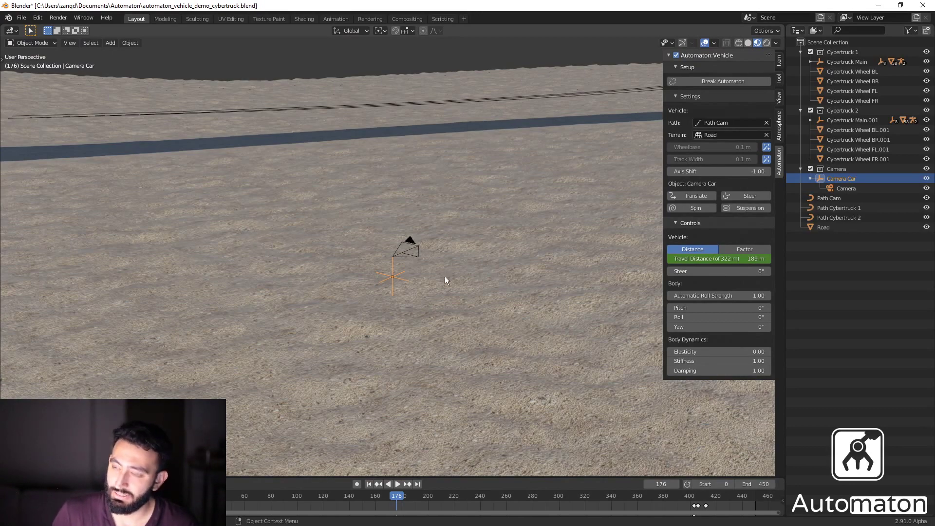
- Play the animation briefly, stop it and enable Translate for Camera Car so it follows its path
{"action": "middle_click_drag", "start_coordinate": [445, 276], "coordinate": [467, 361]}
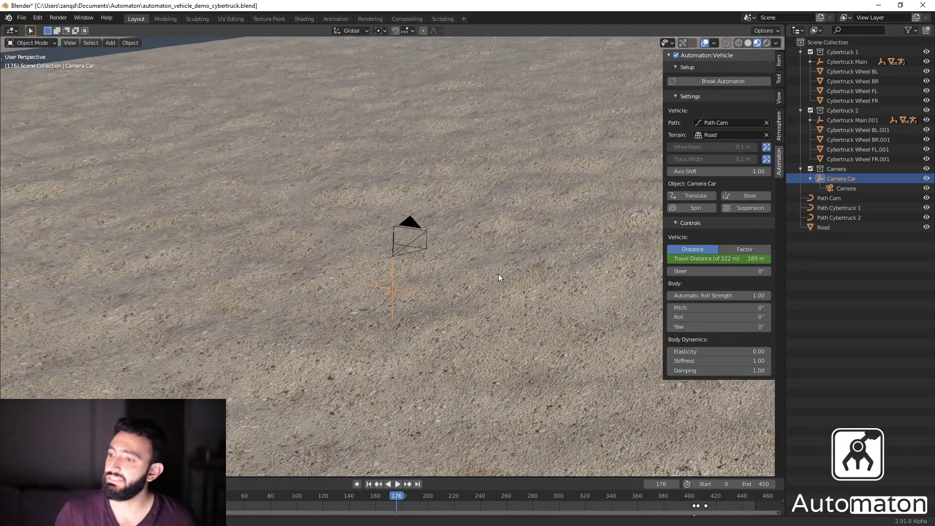
{"action": "middle_click_drag", "start_coordinate": [498, 274], "coordinate": [509, 264]}
{"action": "key", "text": "space"}
{"action": "key", "text": "space"}
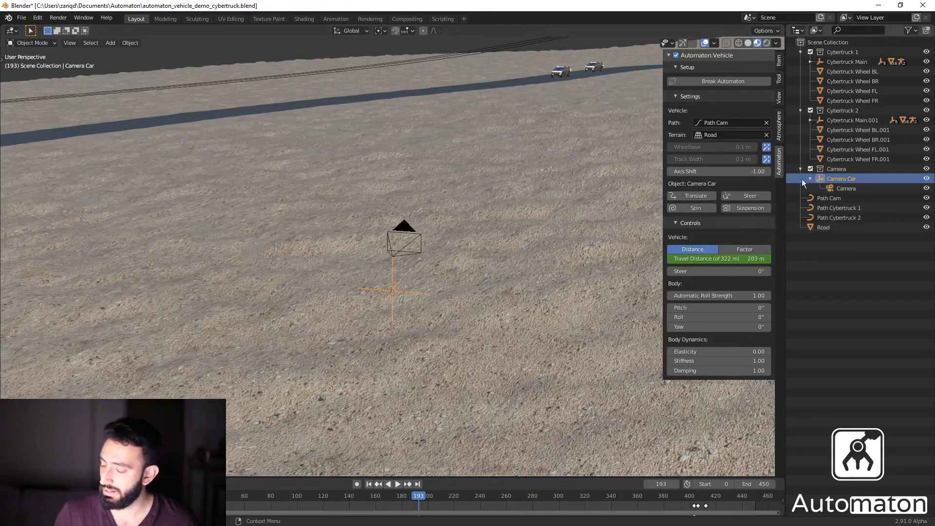
{"action": "left_click", "coordinate": [692, 196]}
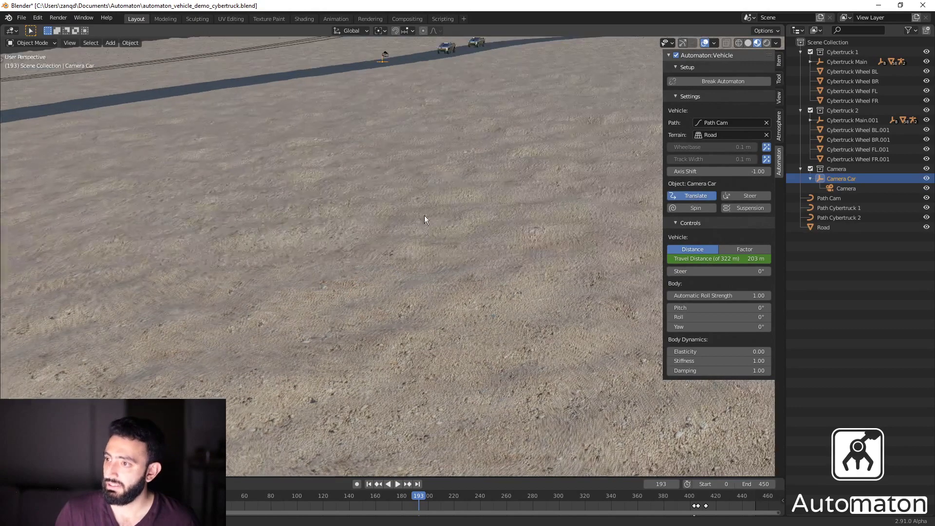
- Look through the scene camera and play the animation to check the shot of the trucks
{"action": "key", "text": "KP_0"}
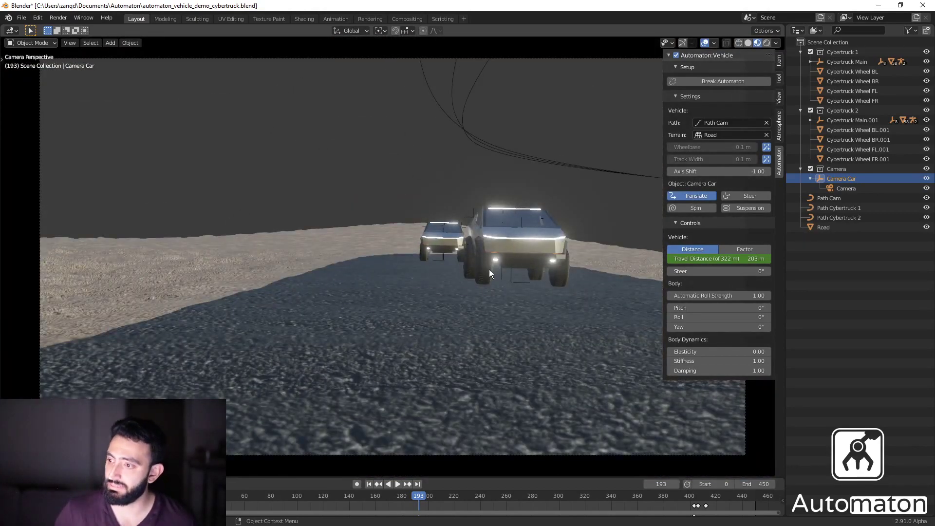
{"action": "key", "text": "space"}
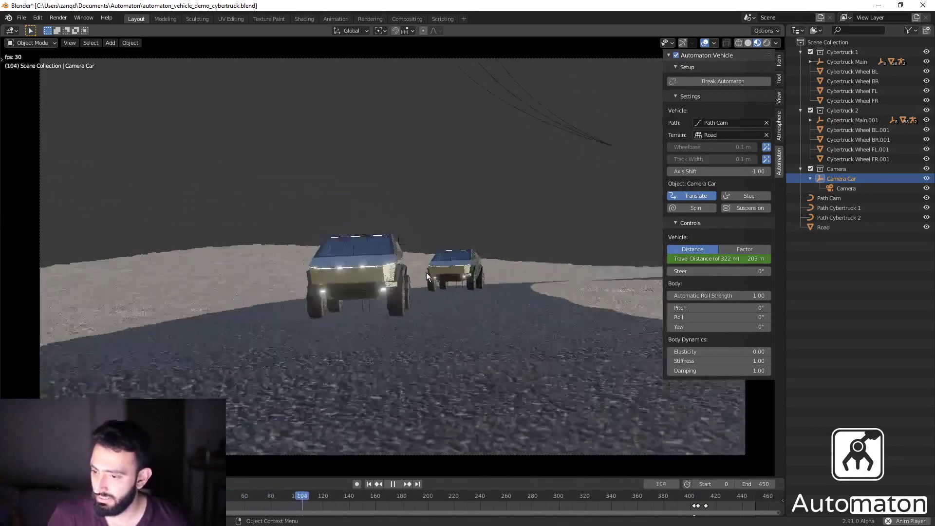
{"action": "key", "text": "space"}
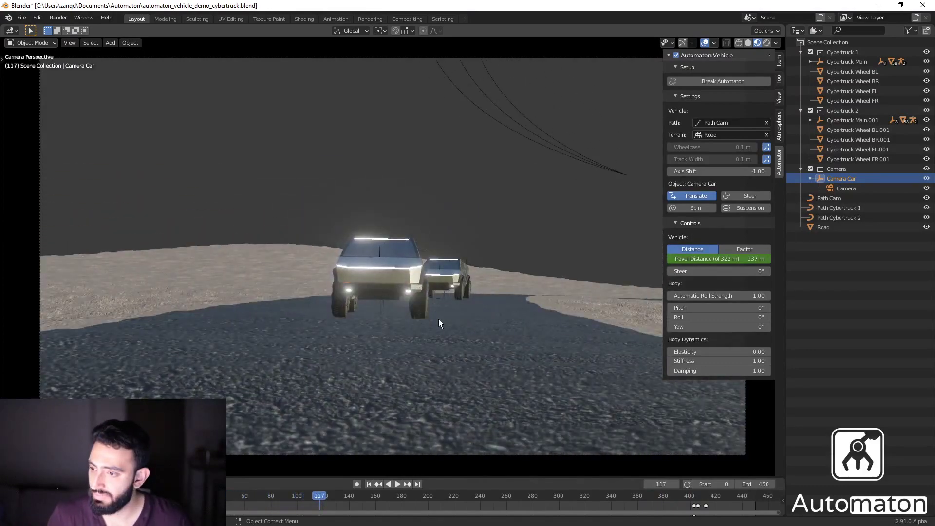
- Check the first truck's front right wheel settings and turn off Camera Car's automatic wheelbase and track width
{"action": "left_click", "coordinate": [355, 309]}
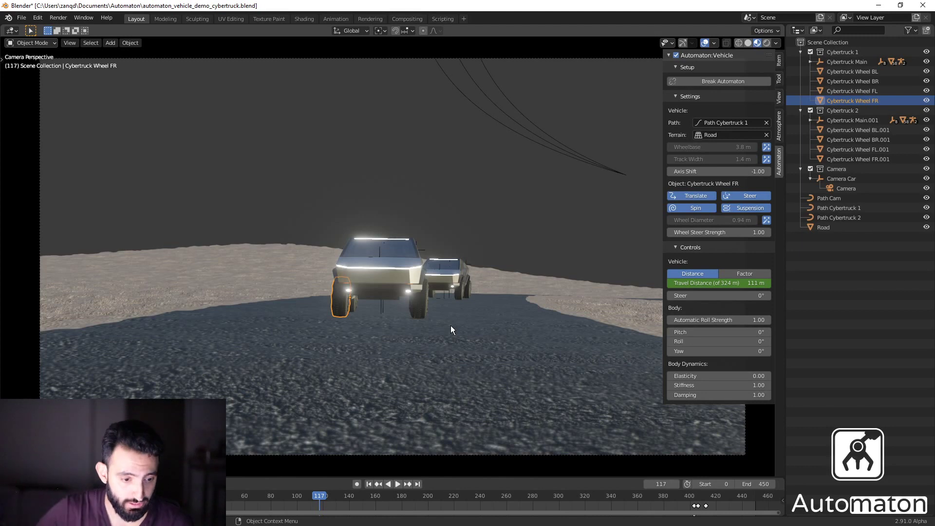
{"action": "left_click", "coordinate": [852, 180]}
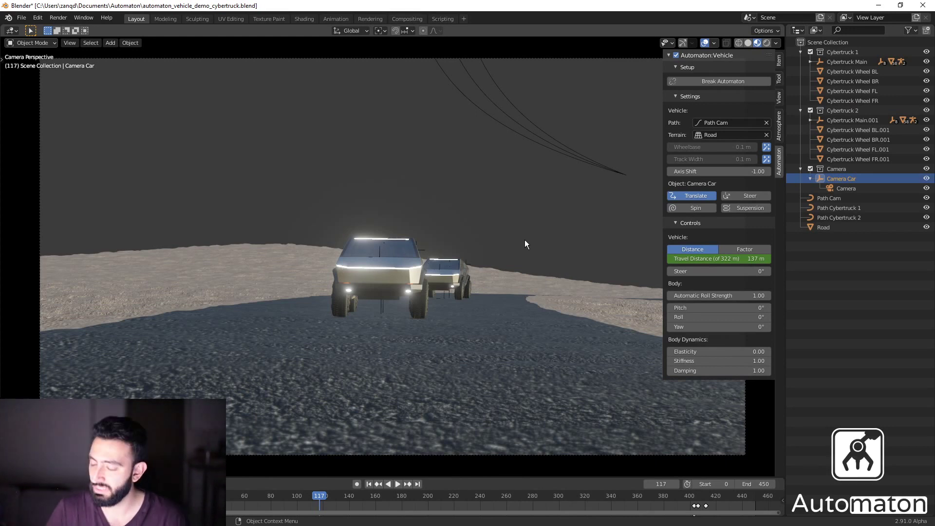
{"action": "left_click", "coordinate": [767, 147]}
{"action": "left_click", "coordinate": [767, 159]}
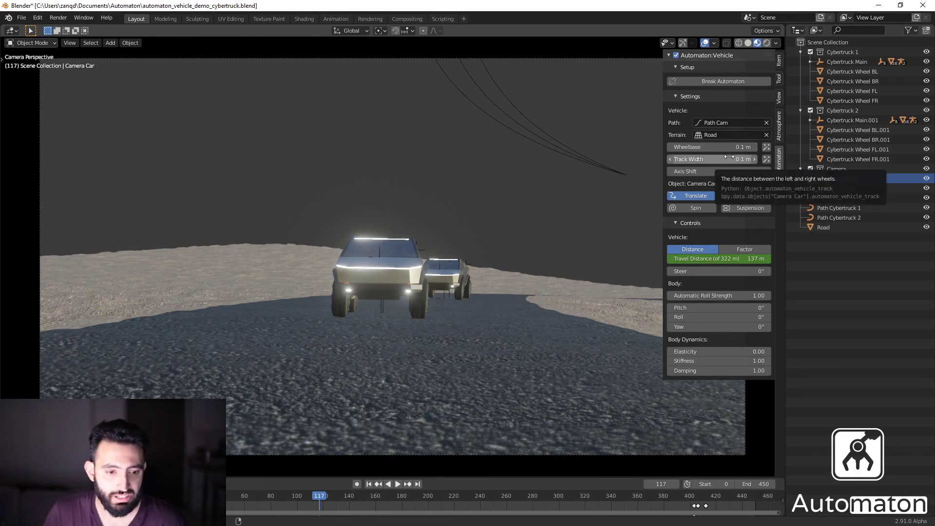
- Set Camera Car's wheelbase to 3.8 m and track width to 1.4 m, matching the first truck, while the animation plays
{"action": "left_click", "coordinate": [422, 307]}
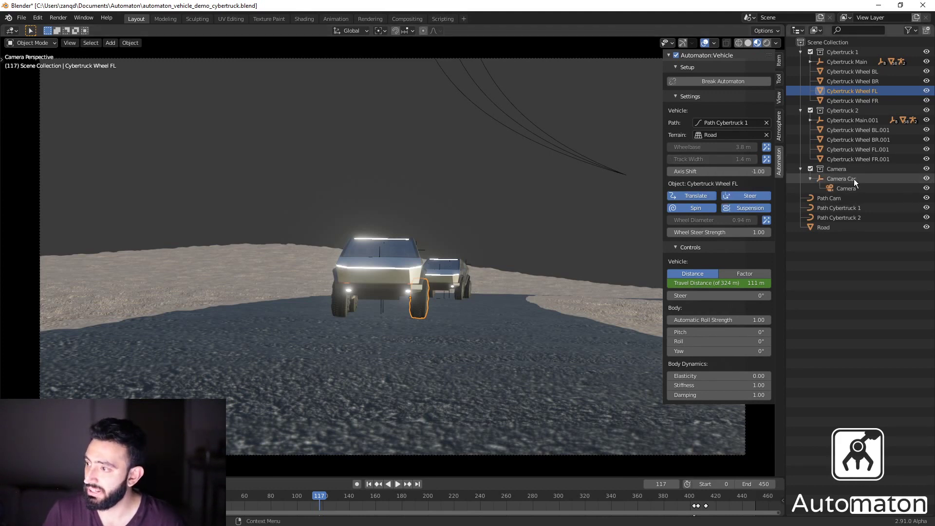
{"action": "left_click", "coordinate": [854, 179]}
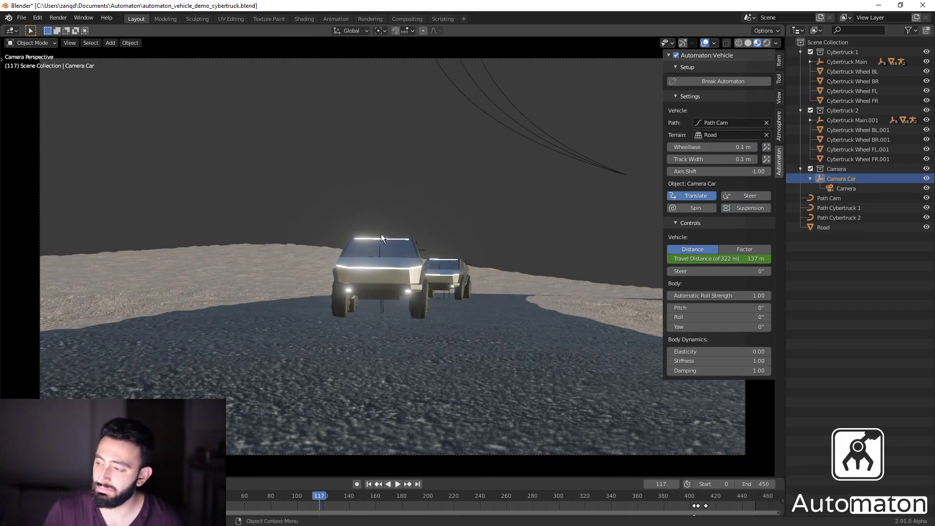
{"action": "key", "text": "space"}
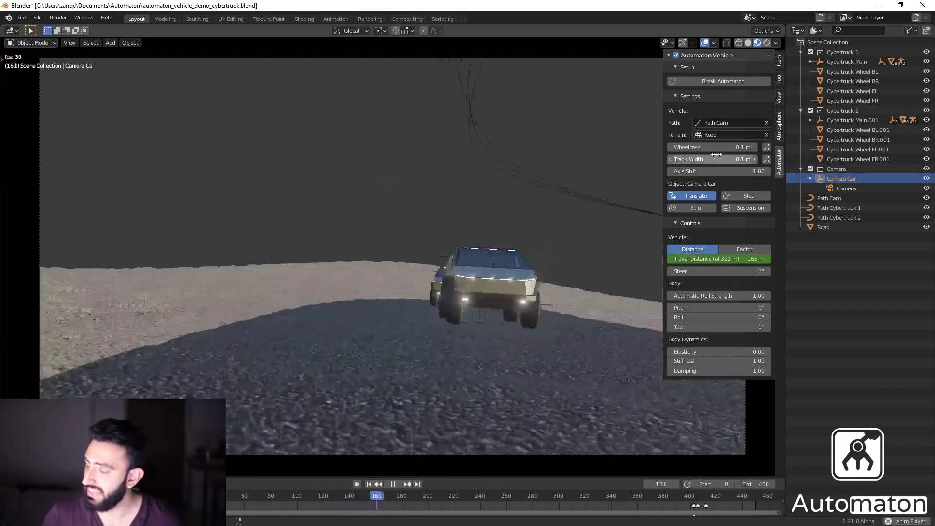
{"action": "left_click", "coordinate": [721, 147]}
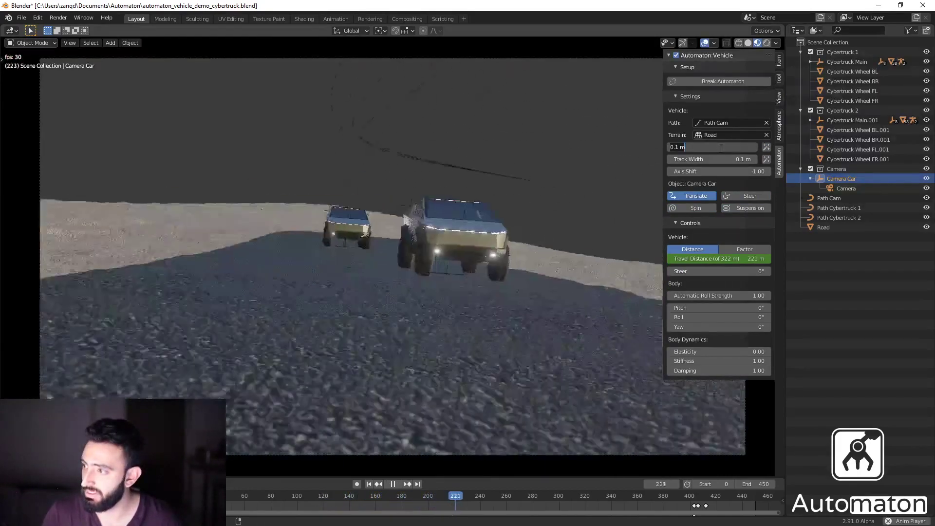
{"action": "type", "text": "3.8"}
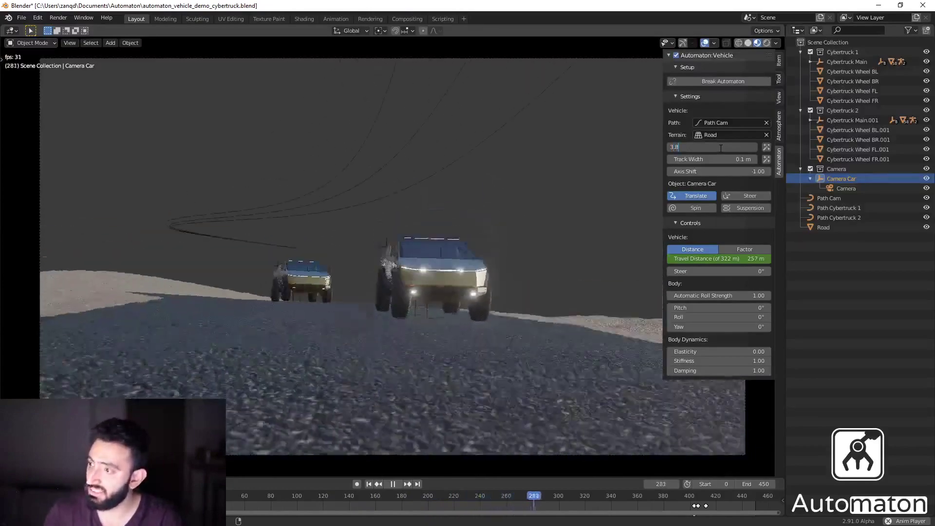
{"action": "key", "text": "Return"}
{"action": "left_click", "coordinate": [720, 159]}
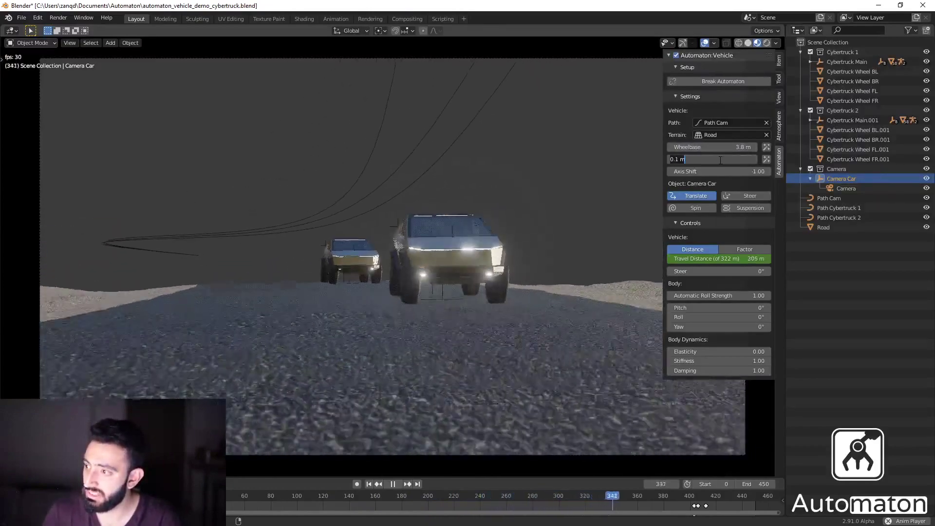
{"action": "type", "text": "1.4"}
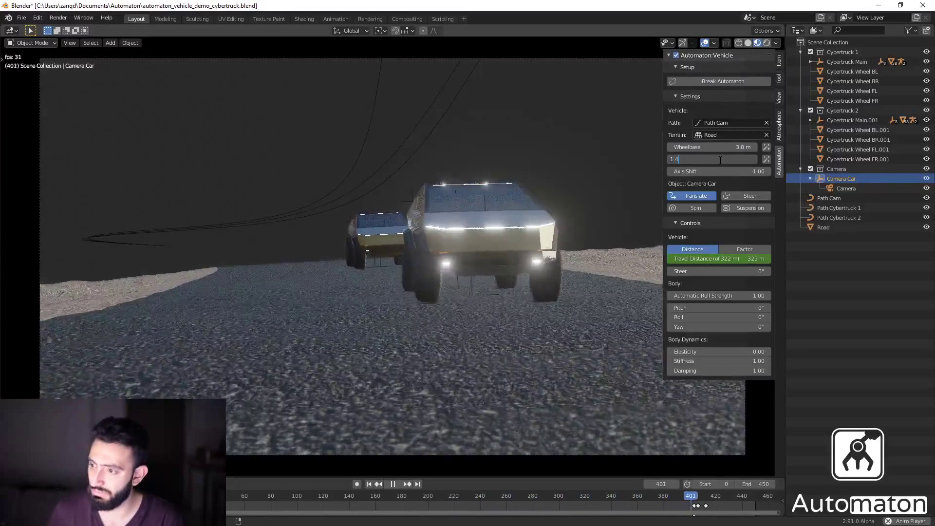
{"action": "key", "text": "Return"}
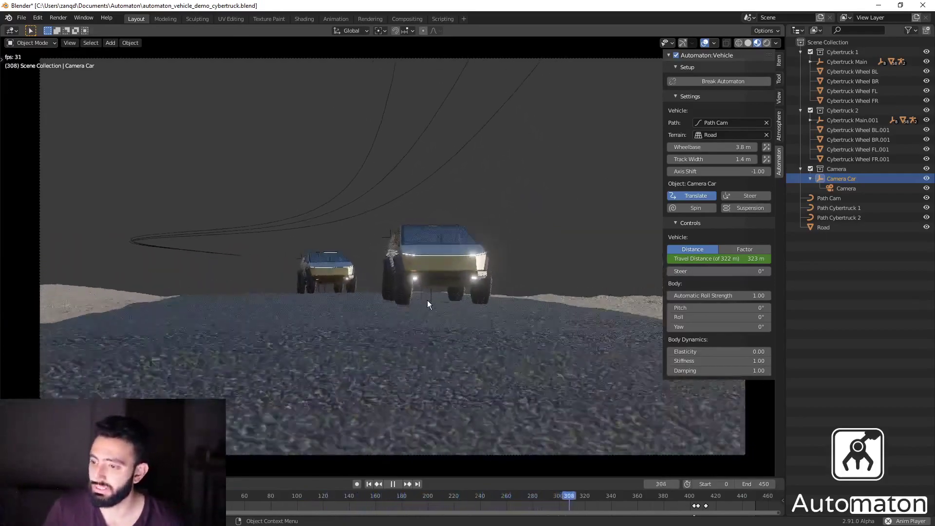
- Stop playback and set the Wheel Steer Strength of the first truck's front right wheel, trying 2 and 5 before settling on 10
{"action": "key", "text": "space"}
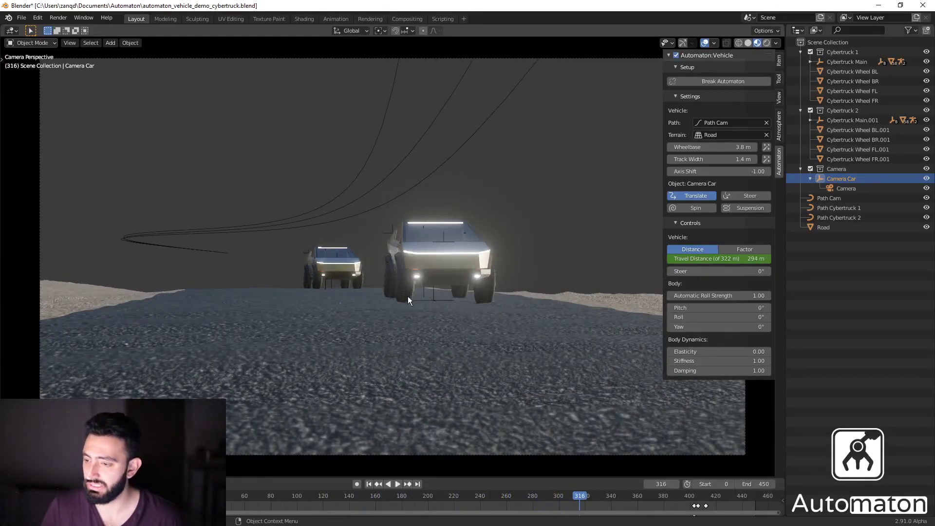
{"action": "left_click", "coordinate": [407, 292]}
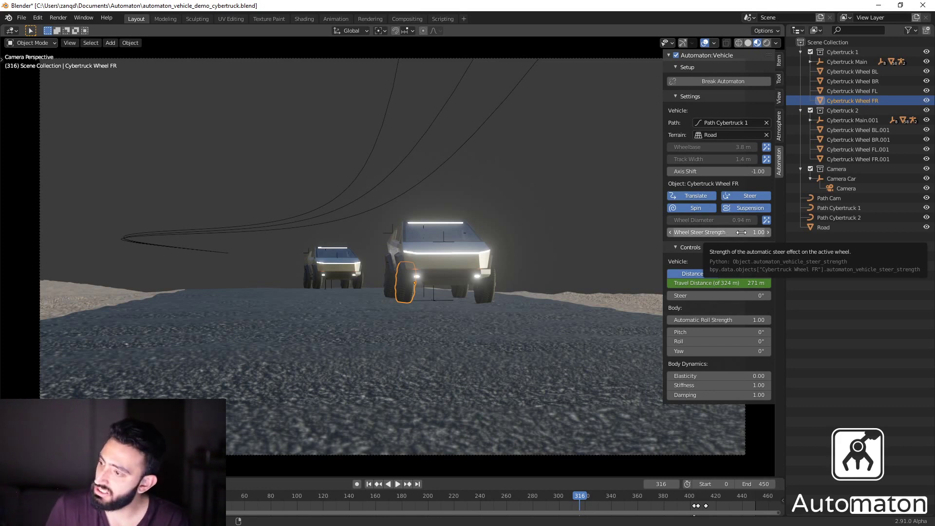
{"action": "mouse_move", "coordinate": [742, 232]}
{"action": "left_mouse_down"}
{"action": "mouse_move", "coordinate": [764, 232]}
{"action": "mouse_move", "coordinate": [747, 232]}
{"action": "left_mouse_up"}
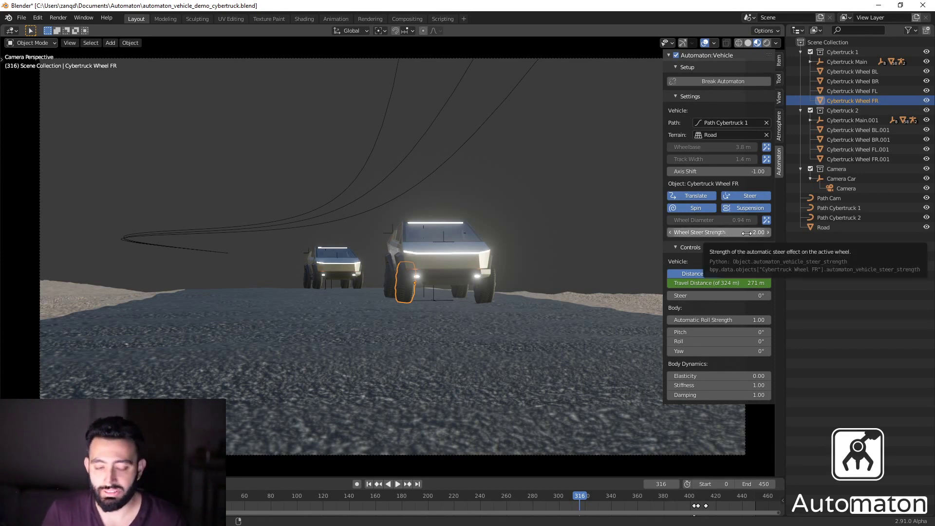
{"action": "left_click", "coordinate": [734, 233]}
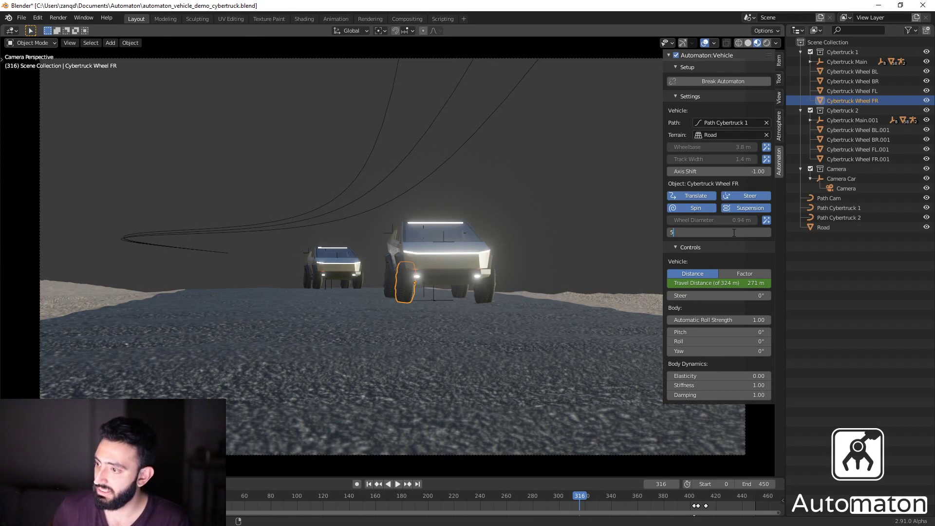
{"action": "key", "text": "Return"}
{"action": "left_click", "coordinate": [733, 233]}
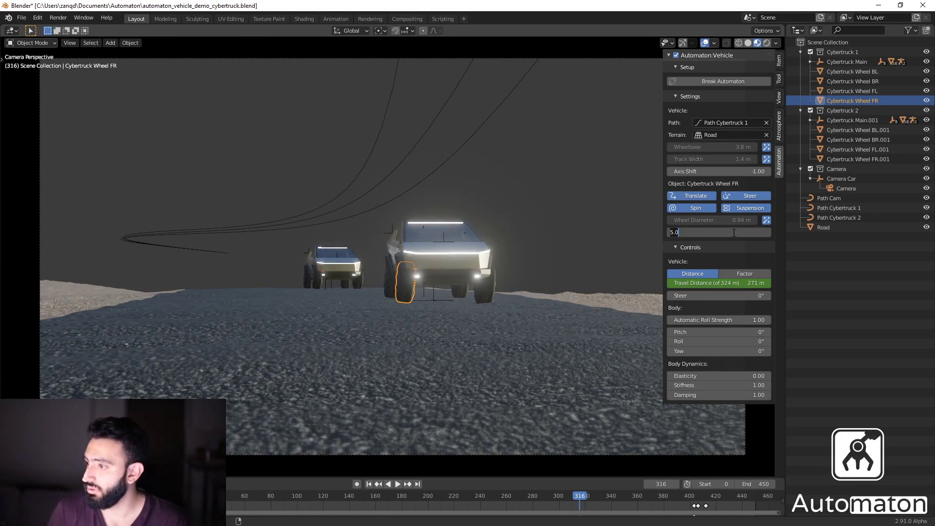
{"action": "key", "text": "Return"}
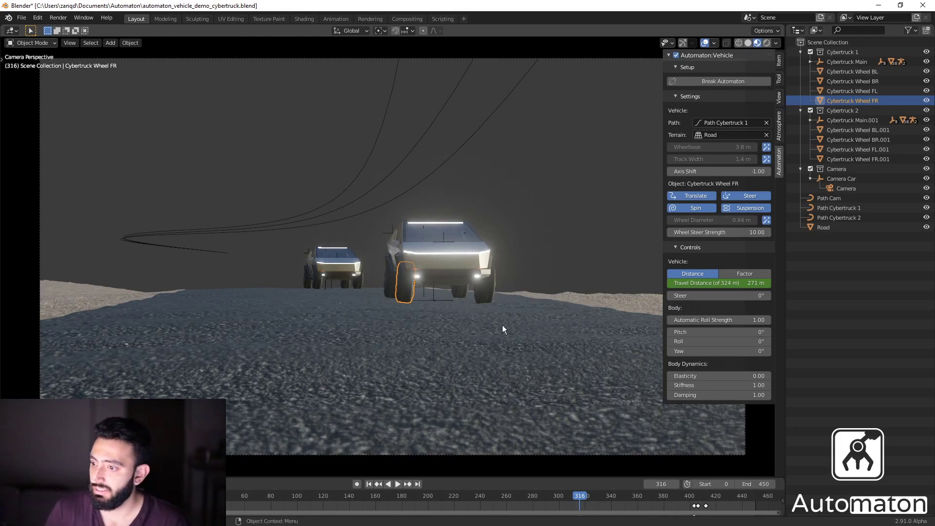
- Set the Wheel Steer Strength of the first truck's front left wheel to 10
{"action": "left_click", "coordinate": [488, 291]}
{"action": "scroll", "coordinate": [536, 311], "scroll_direction": "up", "scroll_amount": 4}
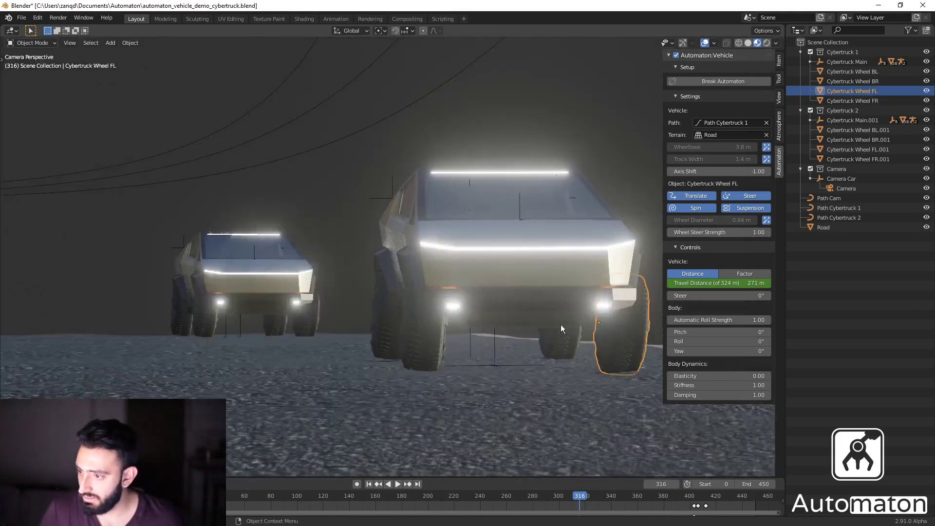
{"action": "middle_click_drag", "start_coordinate": [586, 340], "coordinate": [467, 286], "text": "shift"}
{"action": "scroll", "coordinate": [464, 330], "scroll_direction": "up", "scroll_amount": 4}
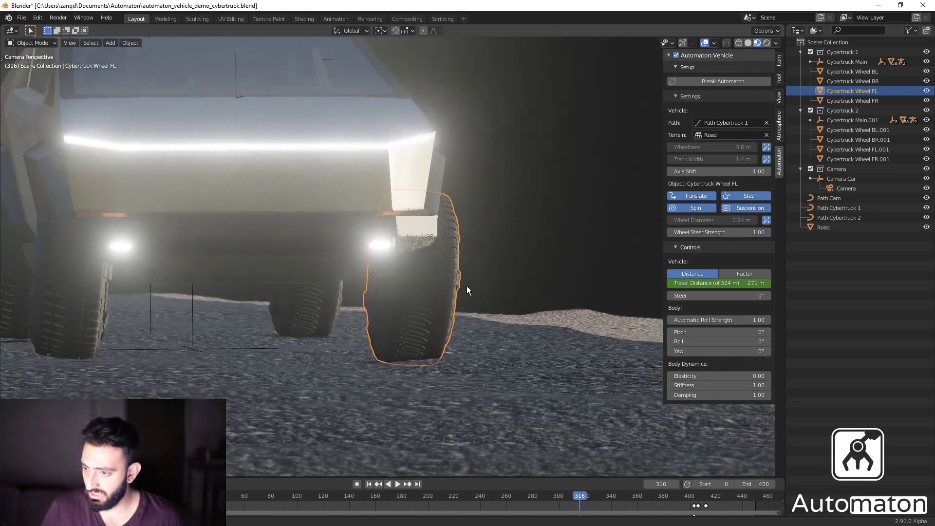
{"action": "left_click", "coordinate": [742, 232]}
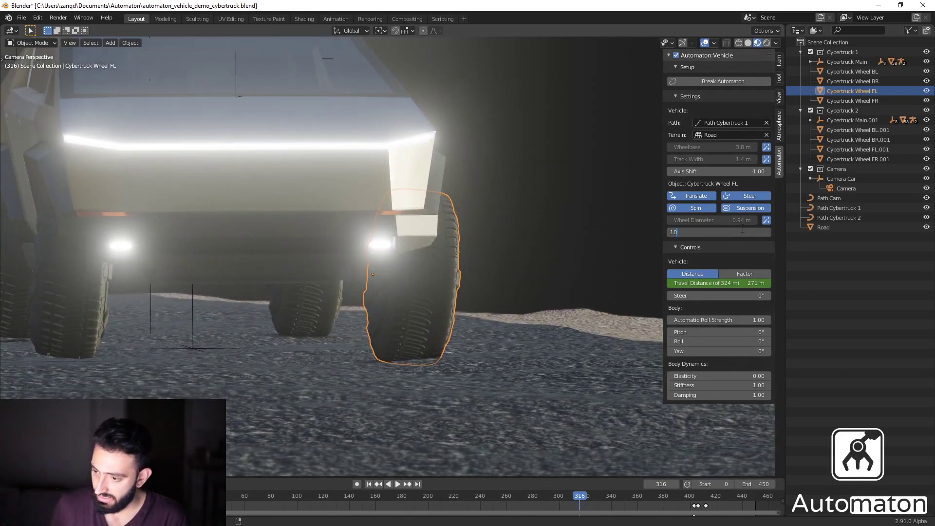
{"action": "key", "text": "Return"}
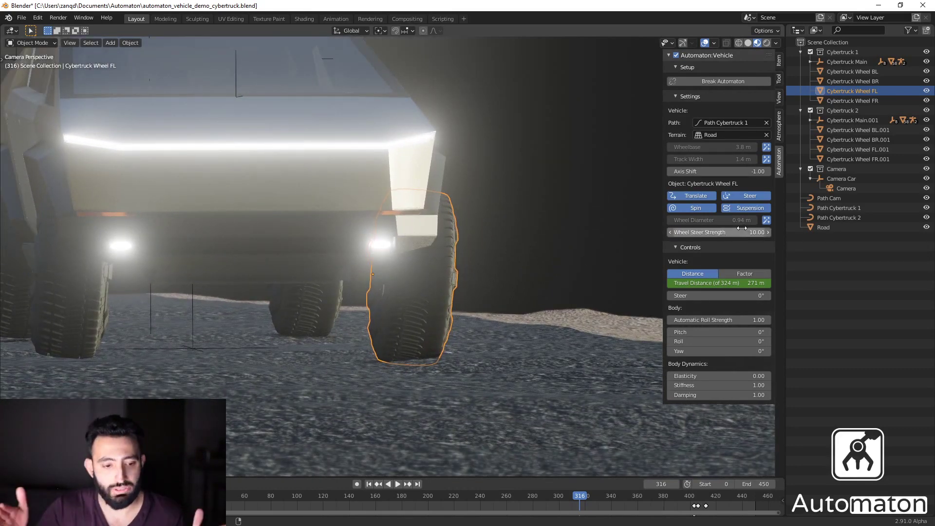
- Set the Wheel Steer Strength of both front wheels on the second truck to 10
{"action": "scroll", "coordinate": [422, 263], "scroll_direction": "down", "scroll_amount": 4}
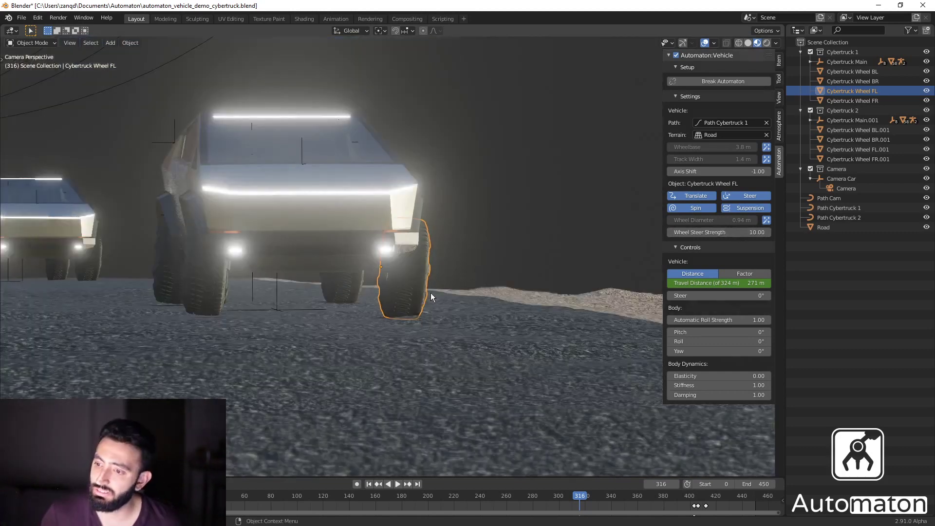
{"action": "middle_click_drag", "start_coordinate": [343, 291], "coordinate": [455, 309], "text": "shift"}
{"action": "scroll", "coordinate": [436, 304], "scroll_direction": "down", "scroll_amount": 1}
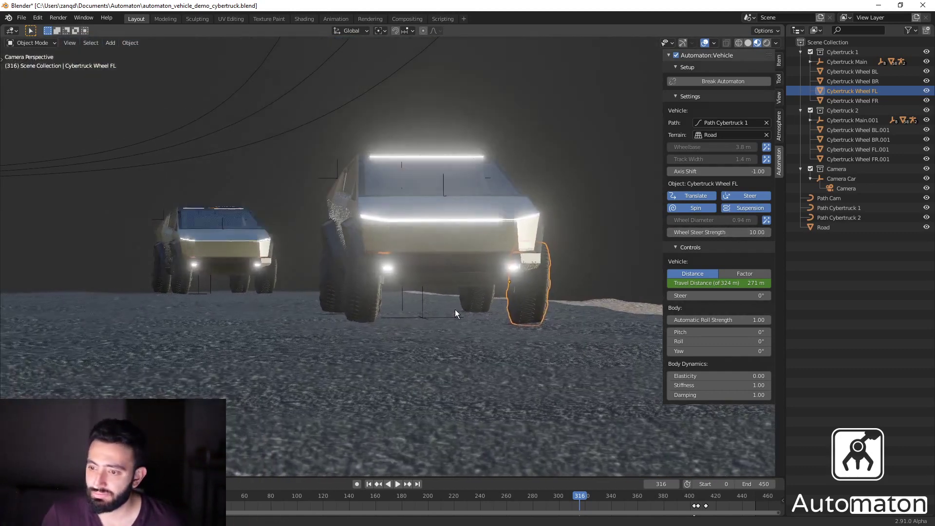
{"action": "left_click", "coordinate": [269, 280]}
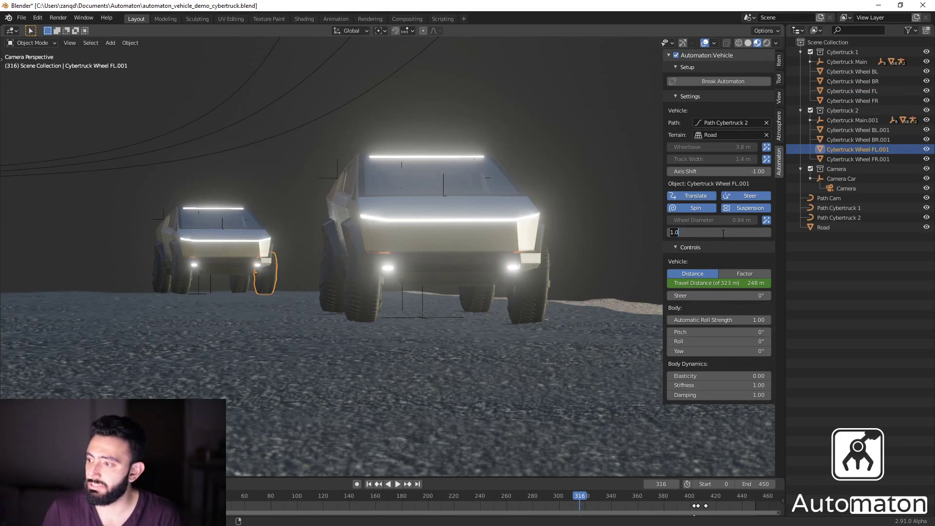
{"action": "type", "text": "0"}
{"action": "key", "text": "Return"}
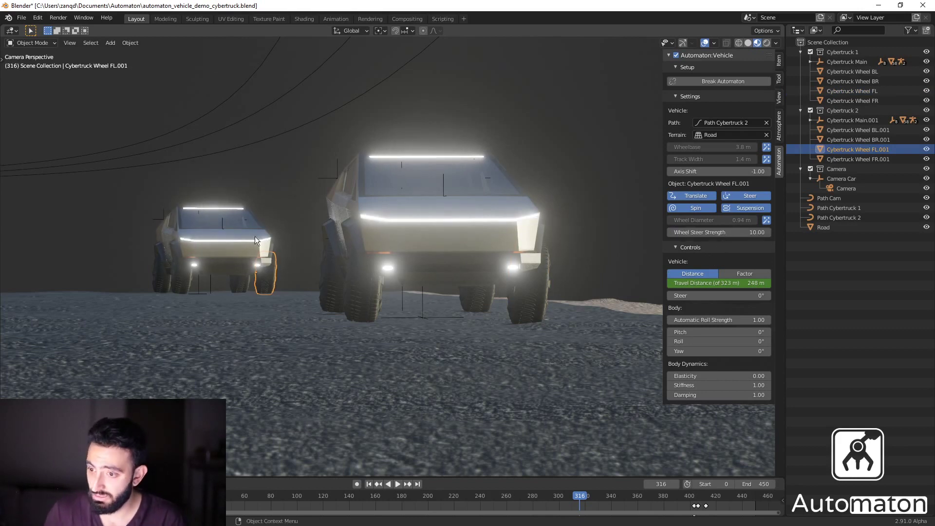
{"action": "left_click", "coordinate": [180, 279]}
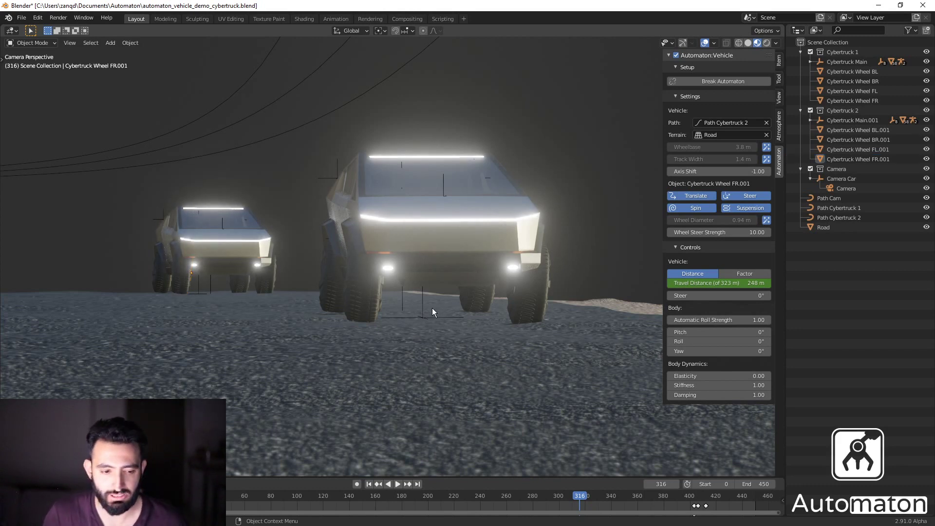
- Play the animation briefly to check the steering, and set the Wheel Steer Strength of the first truck's front wheels to 5
{"action": "key", "text": "space"}
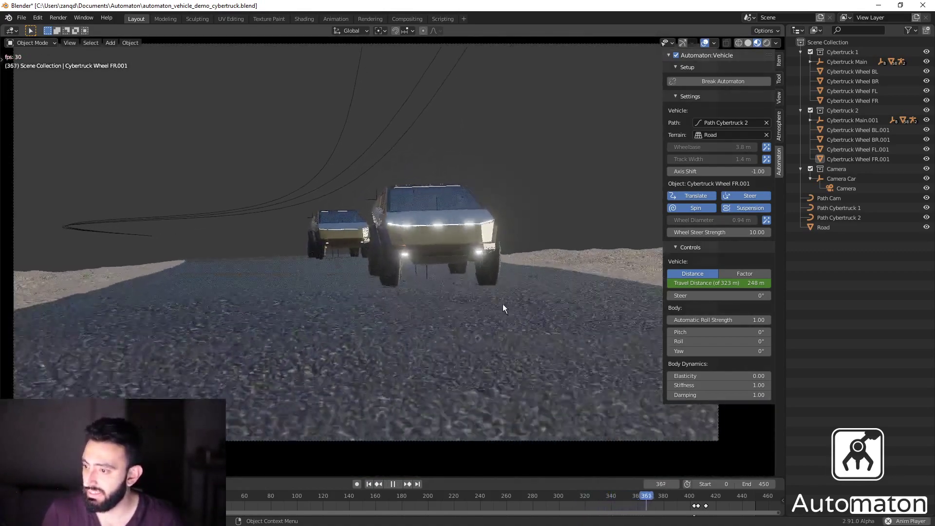
{"action": "key", "text": "space"}
{"action": "left_click", "coordinate": [397, 269]}
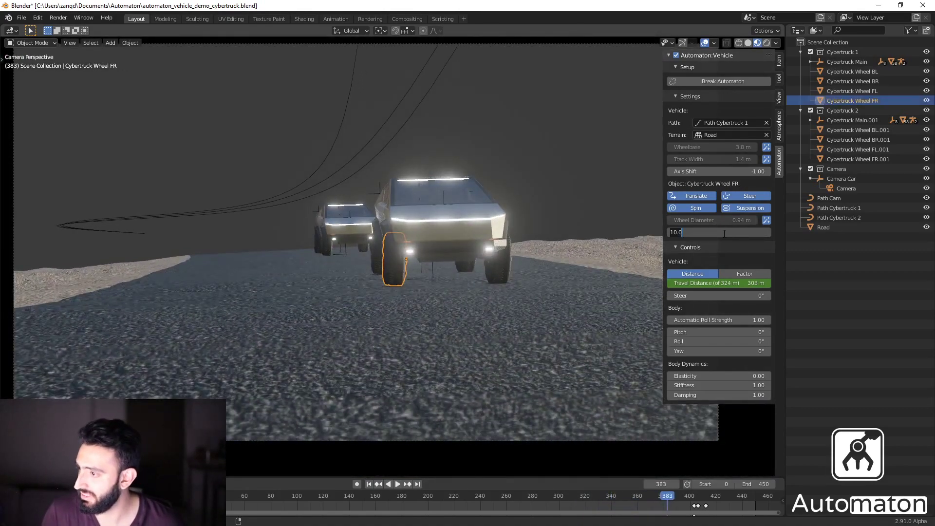
{"action": "left_click", "coordinate": [724, 234]}
{"action": "type", "text": "5"}
{"action": "key", "text": "Return"}
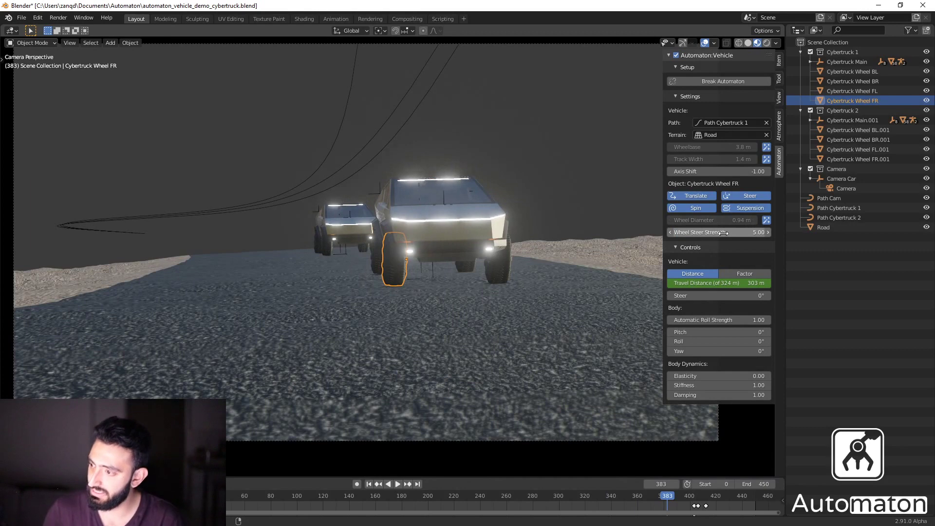
{"action": "left_click", "coordinate": [501, 270]}
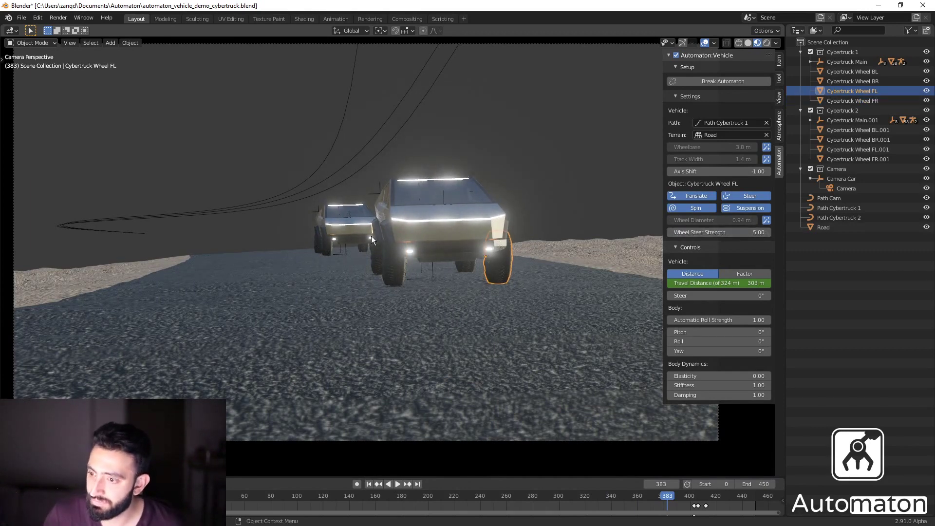
- Set the Wheel Steer Strength of both front wheels on the second truck to 5
{"action": "left_click", "coordinate": [327, 246]}
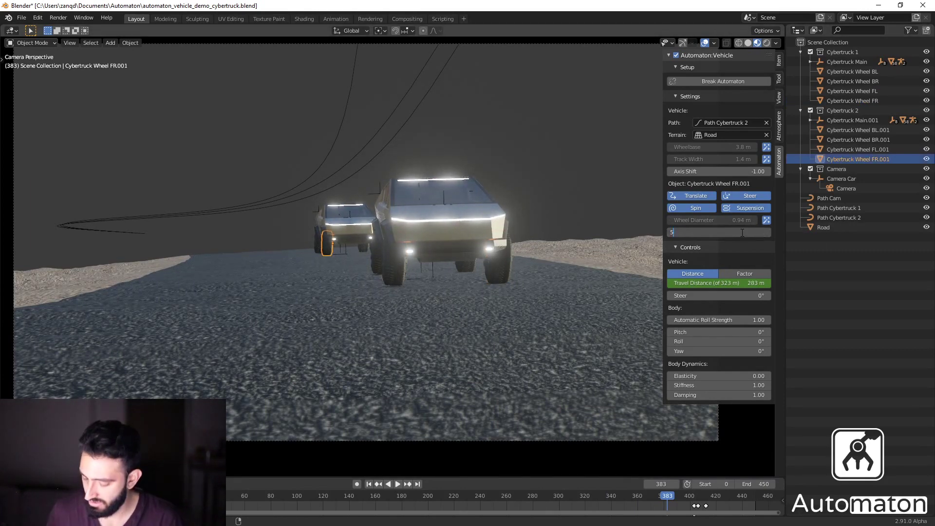
{"action": "left_click", "coordinate": [372, 246]}
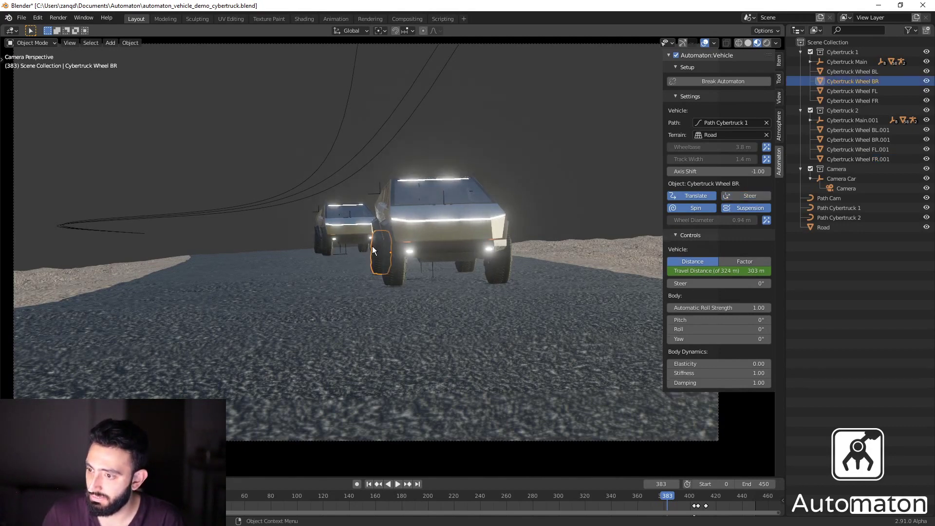
{"action": "key", "text": "BackSpace"}
{"action": "key", "text": "BackSpace"}
{"action": "key", "text": "BackSpace"}
{"action": "key", "text": "BackSpace"}
{"action": "type", "text": "5"}
{"action": "key", "text": "Return"}
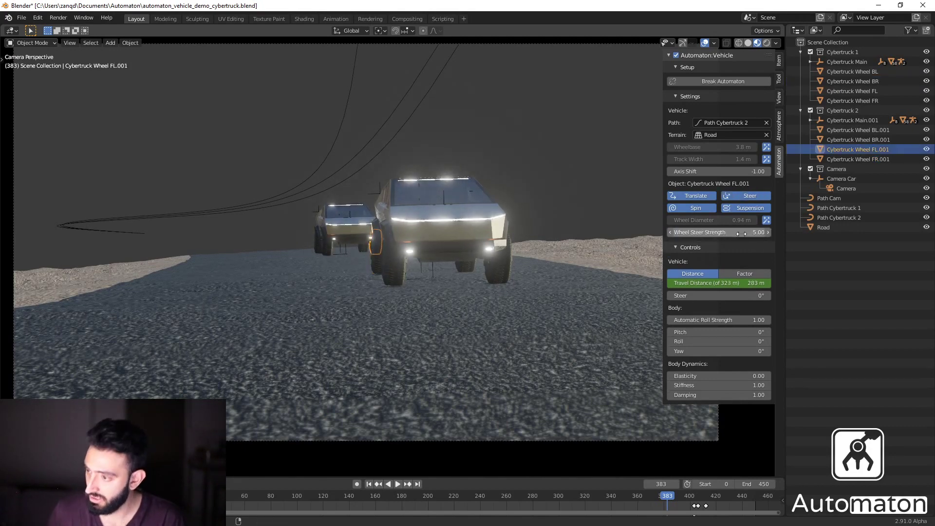
- Play the animation to check the wheels, stop it and set the first truck's Automatic Roll Strength to 10
{"action": "key", "text": "space"}
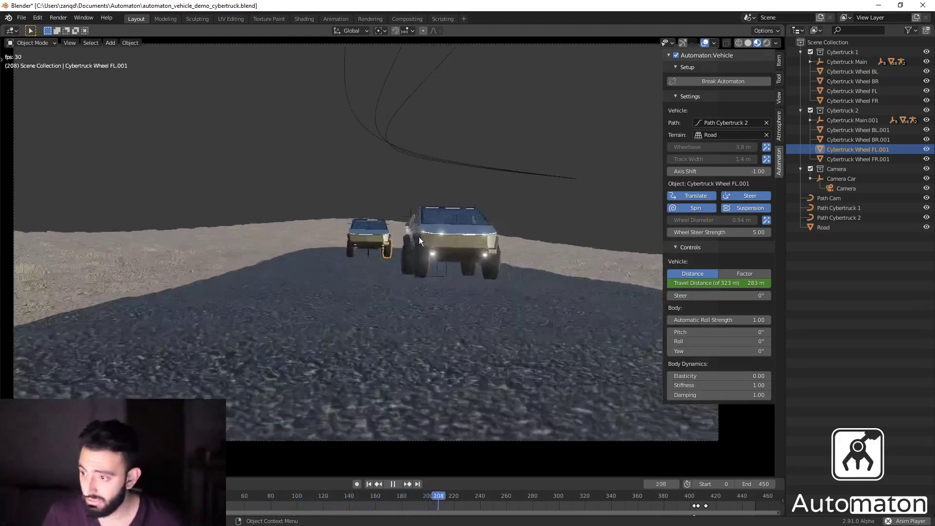
{"action": "key", "text": "space"}
{"action": "left_click", "coordinate": [436, 272]}
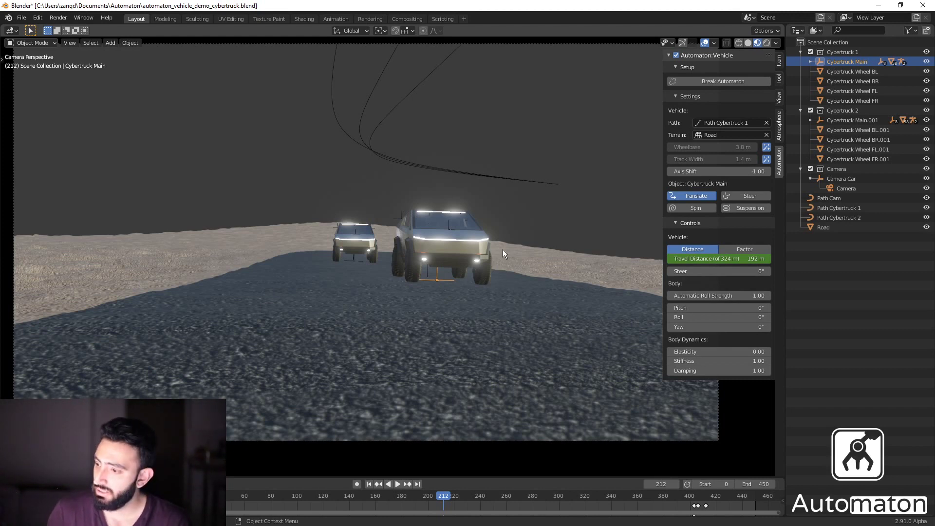
{"action": "left_click", "coordinate": [728, 296]}
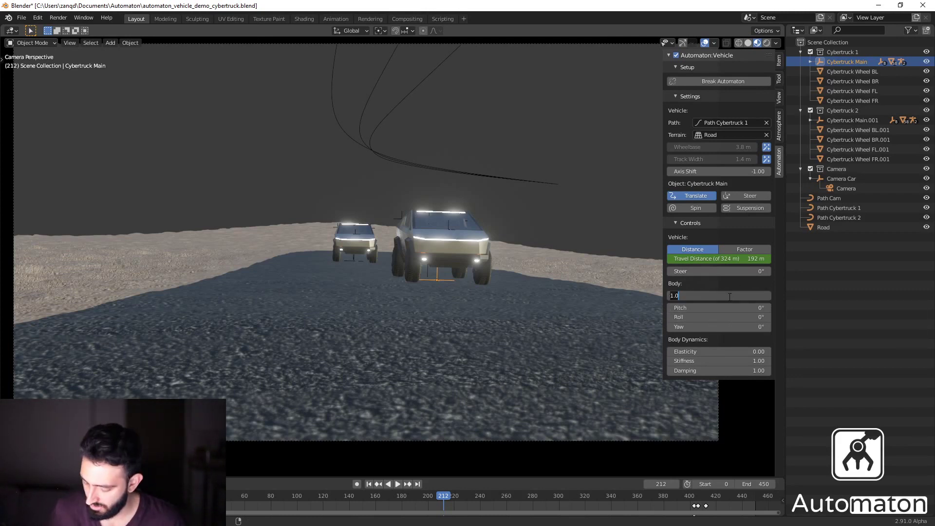
{"action": "type", "text": "10"}
{"action": "key", "text": "Return"}
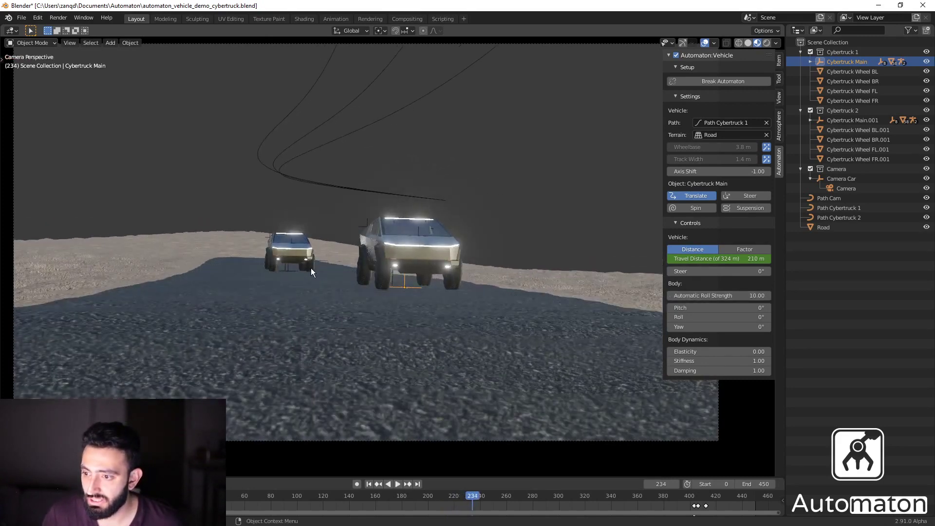
- Set the second truck's Automatic Roll Strength to 10 and play the animation briefly to check the body roll
{"action": "left_click", "coordinate": [310, 267]}
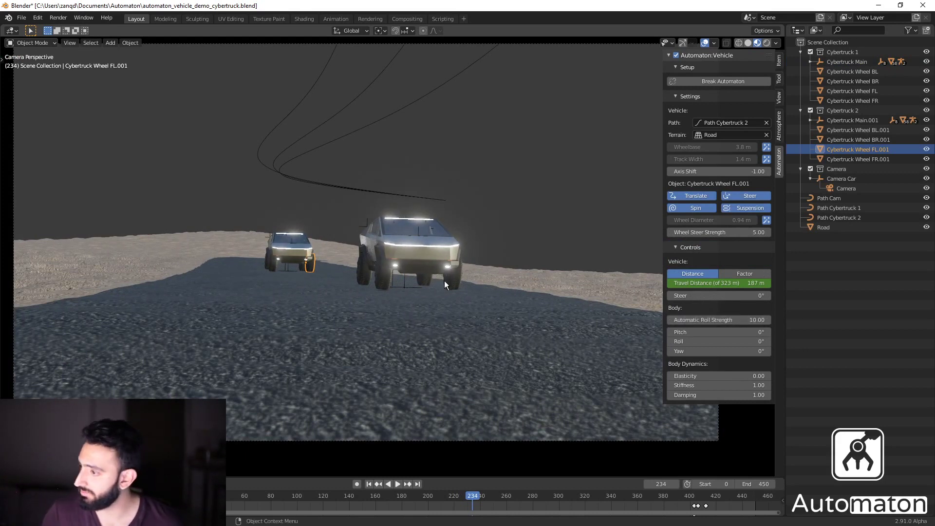
{"action": "key", "text": "space"}
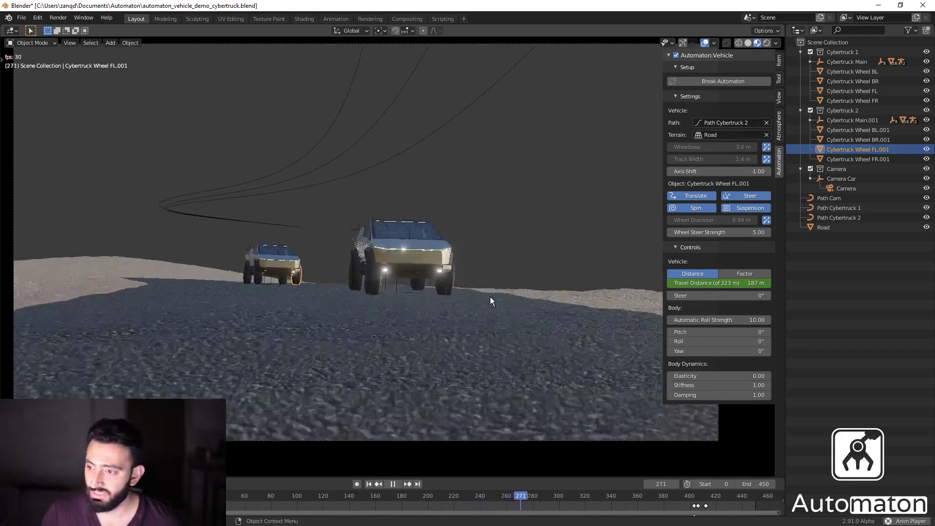
{"action": "key", "text": "space"}
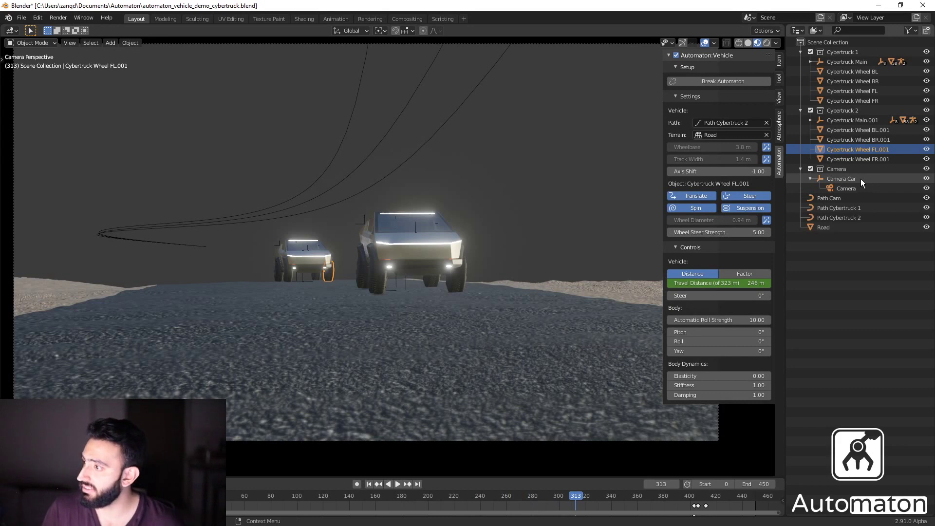
- Set Camera Car's Automatic Roll Strength to 40 and finally 50 while the animation plays, so the shot tilts in corners
{"action": "left_click", "coordinate": [847, 179]}
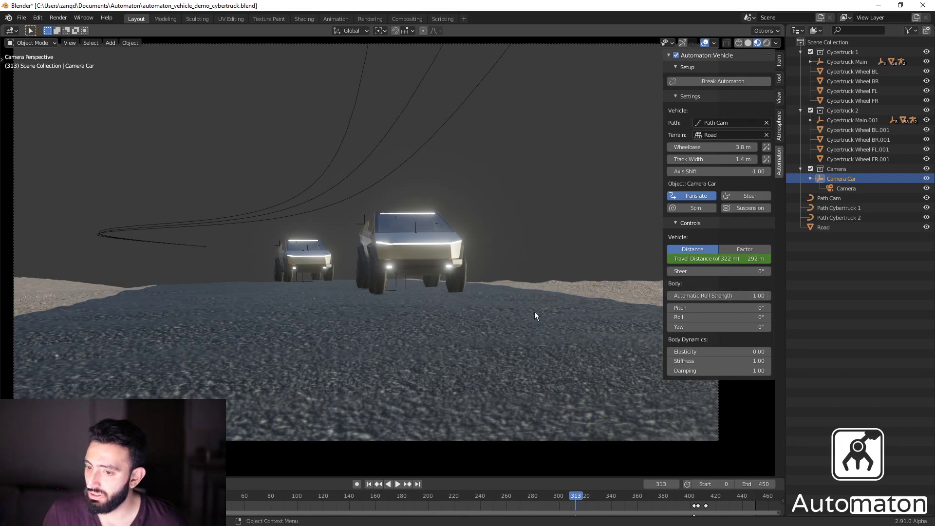
{"action": "key", "text": "space"}
{"action": "key", "text": "space"}
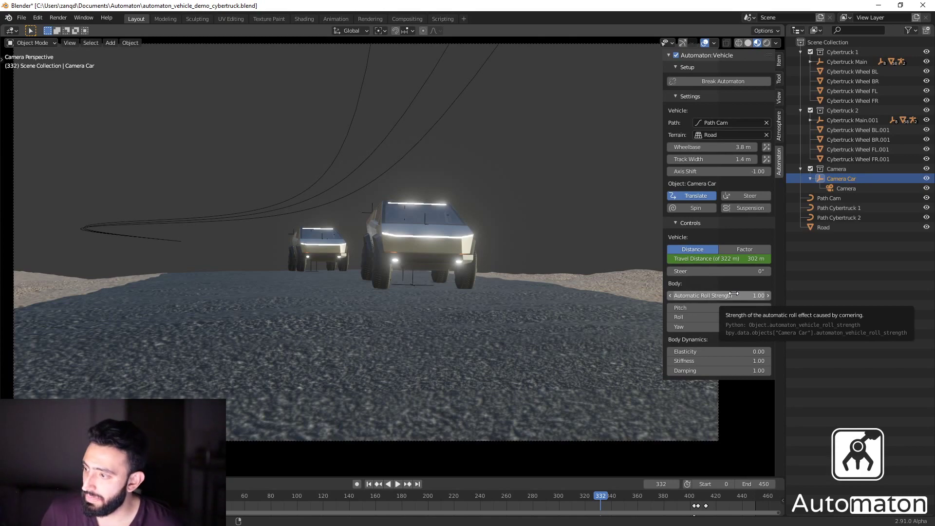
{"action": "key", "text": "space"}
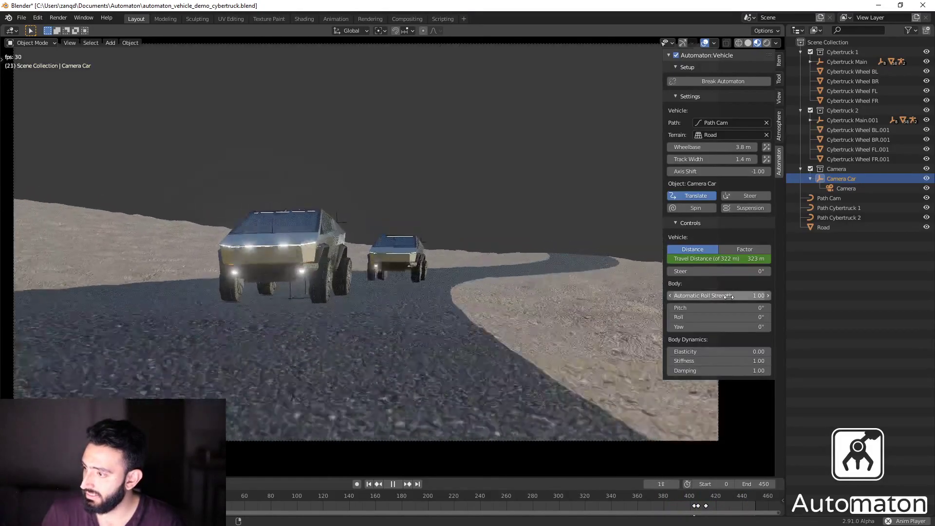
{"action": "left_click", "coordinate": [728, 296]}
{"action": "type", "text": "40"}
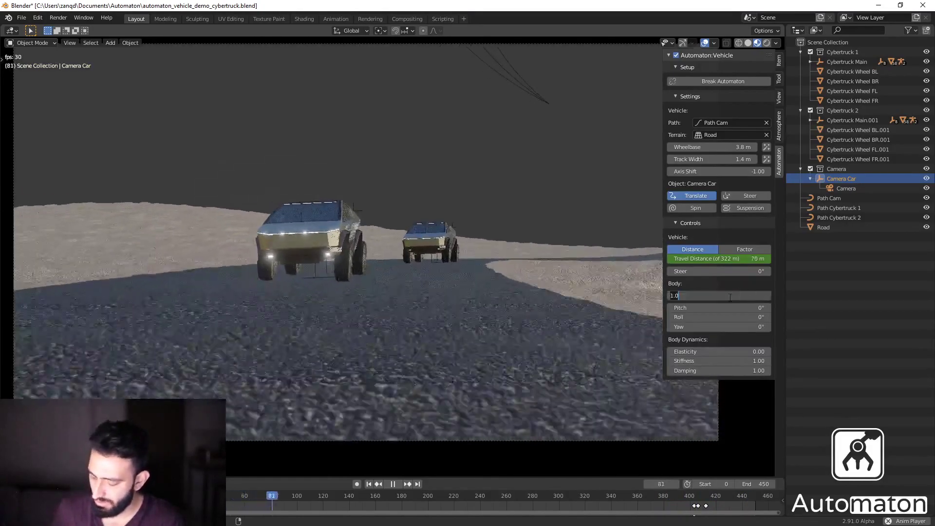
{"action": "key", "text": "Return"}
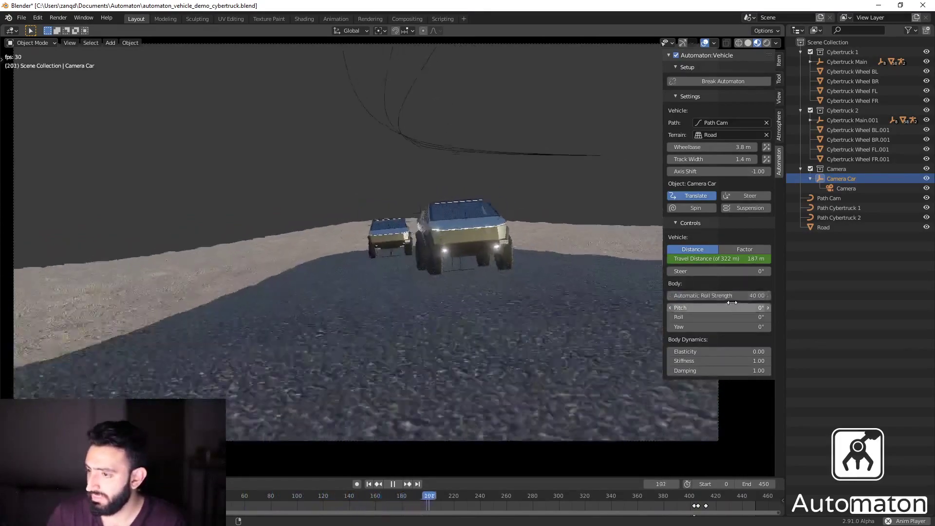
{"action": "double_click", "coordinate": [735, 295]}
{"action": "type", "text": "50"}
{"action": "key", "text": "Return"}
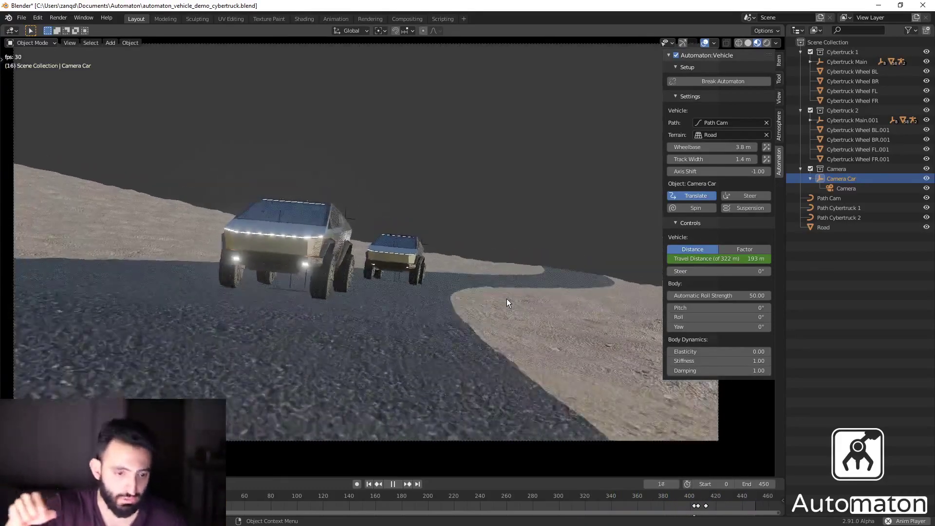
- Try an Automatic Roll Strength of -50 on Camera Car during playback and set it back to 50
{"action": "left_click", "coordinate": [724, 297]}
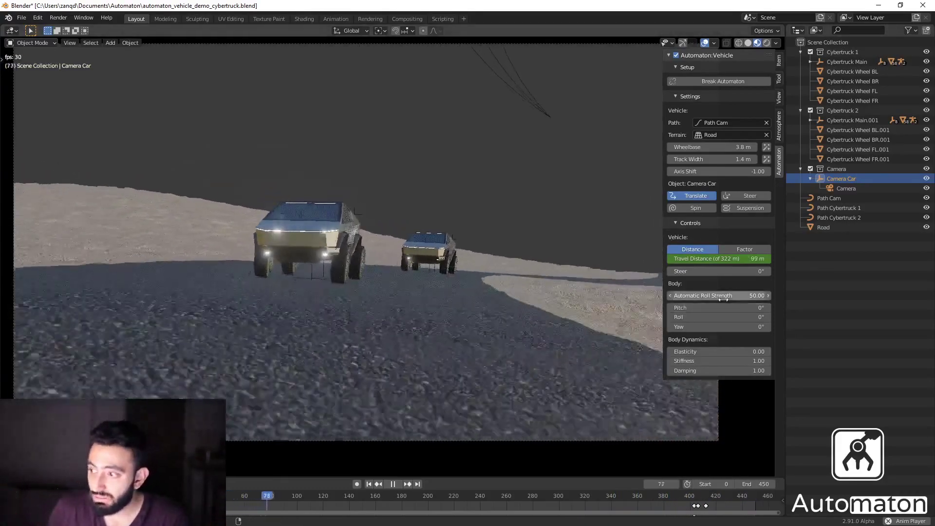
{"action": "key", "text": "BackSpace"}
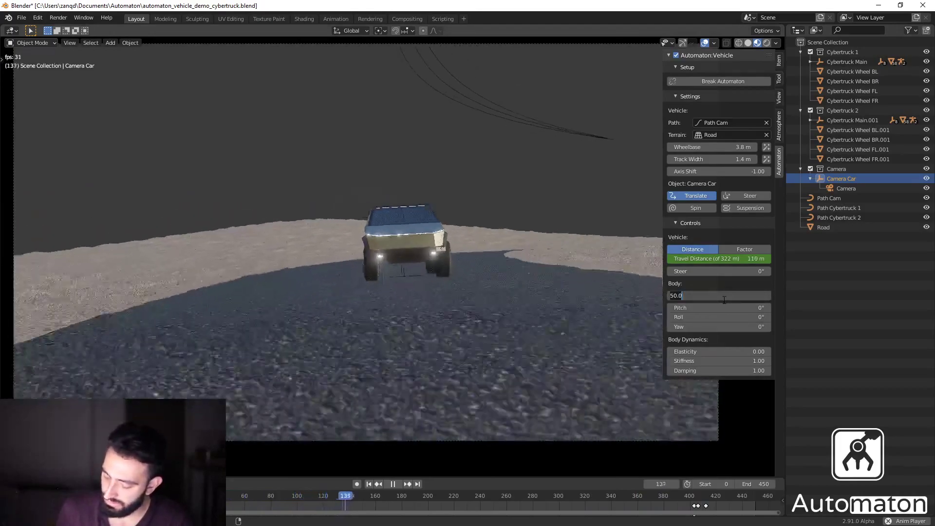
{"action": "type", "text": "-50"}
{"action": "key", "text": "Return"}
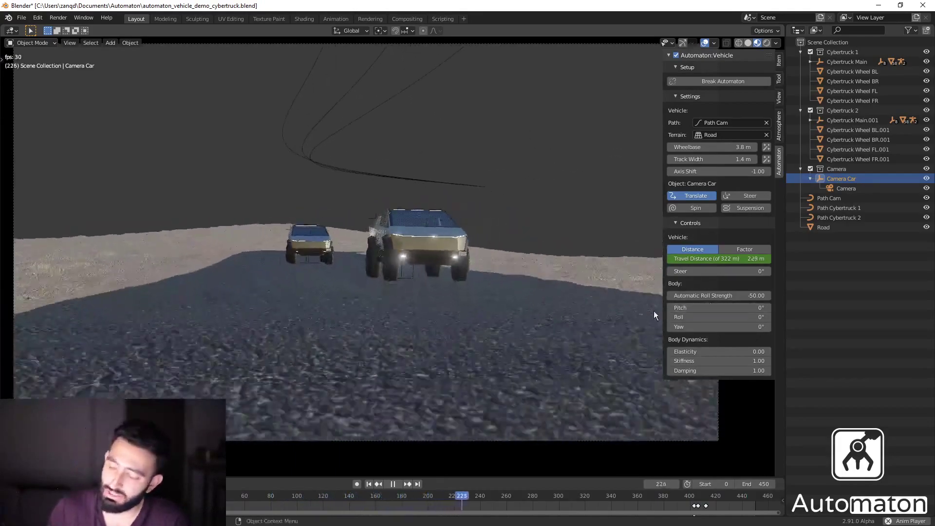
{"action": "left_click", "coordinate": [738, 295]}
{"action": "type", "text": "50"}
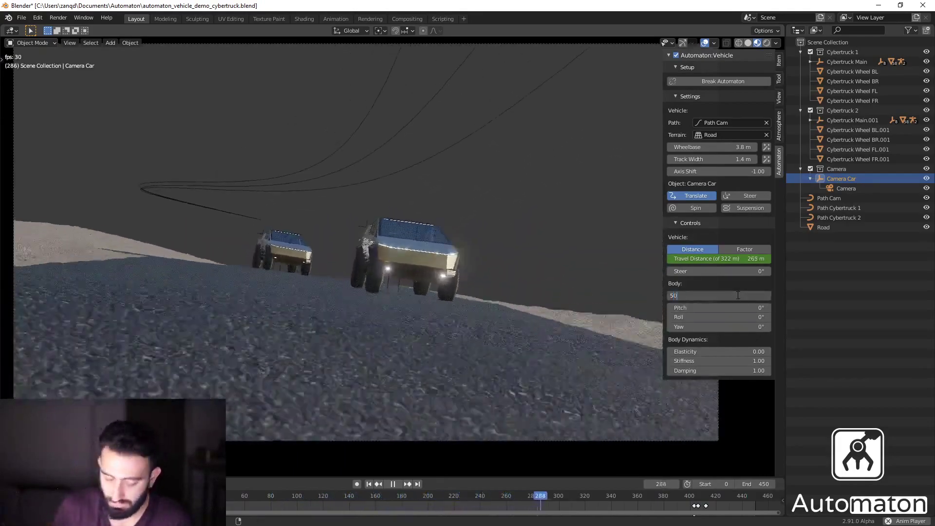
{"action": "key", "text": "Return"}
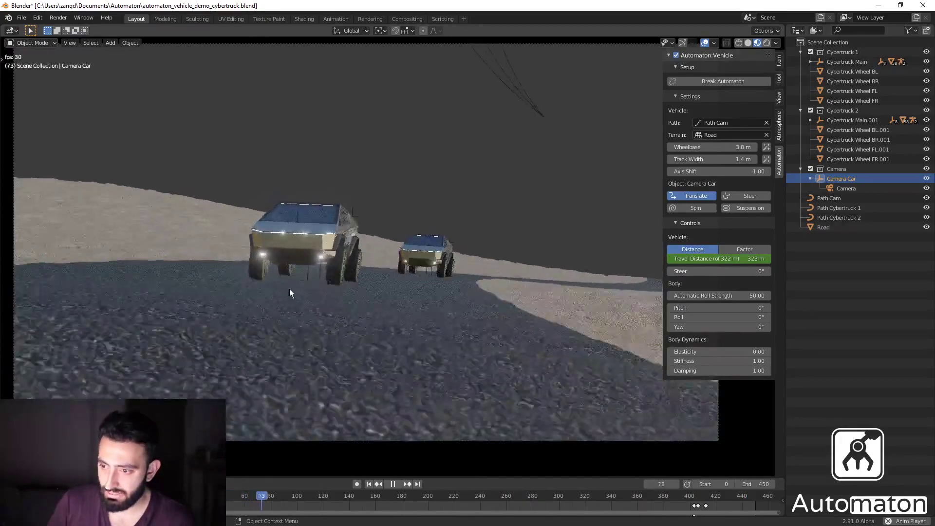
- Select Camera Car and set its Body Dynamics Elasticity to 1
{"action": "left_click", "coordinate": [298, 278]}
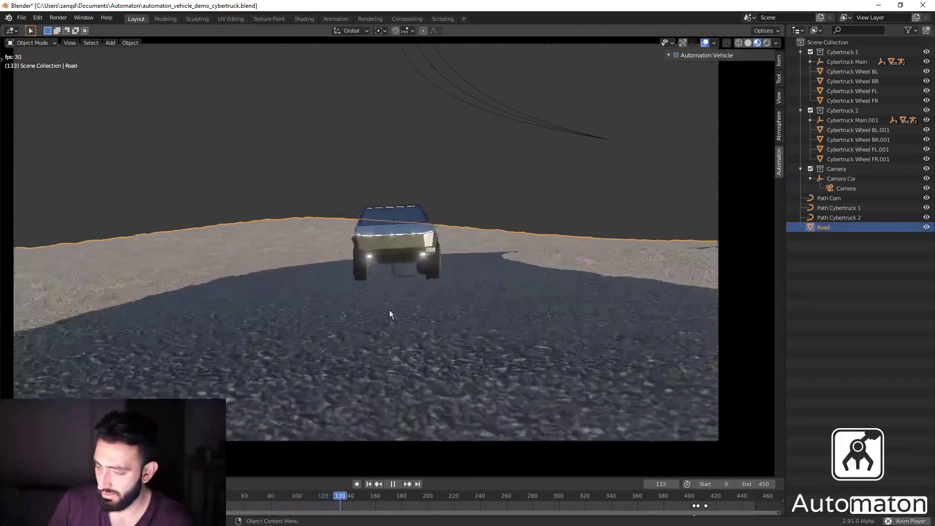
{"action": "left_click", "coordinate": [12, 173]}
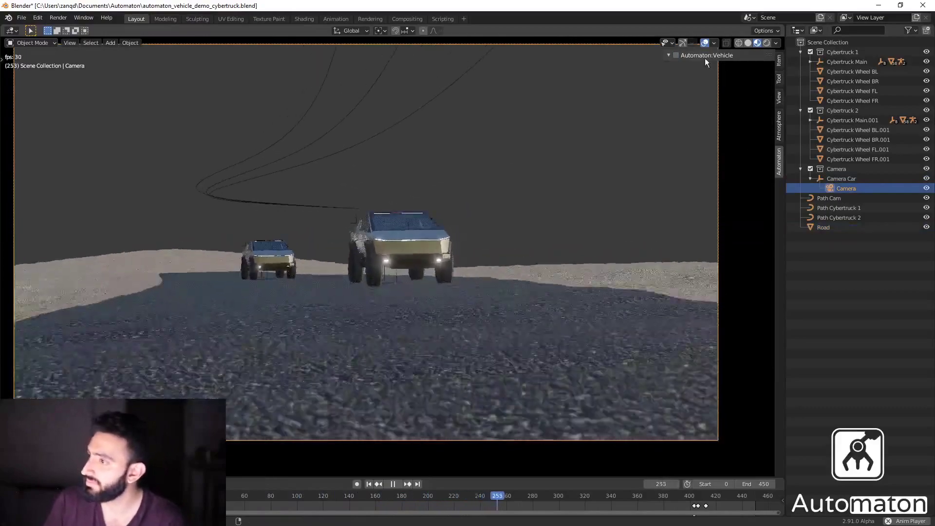
{"action": "left_click", "coordinate": [849, 179]}
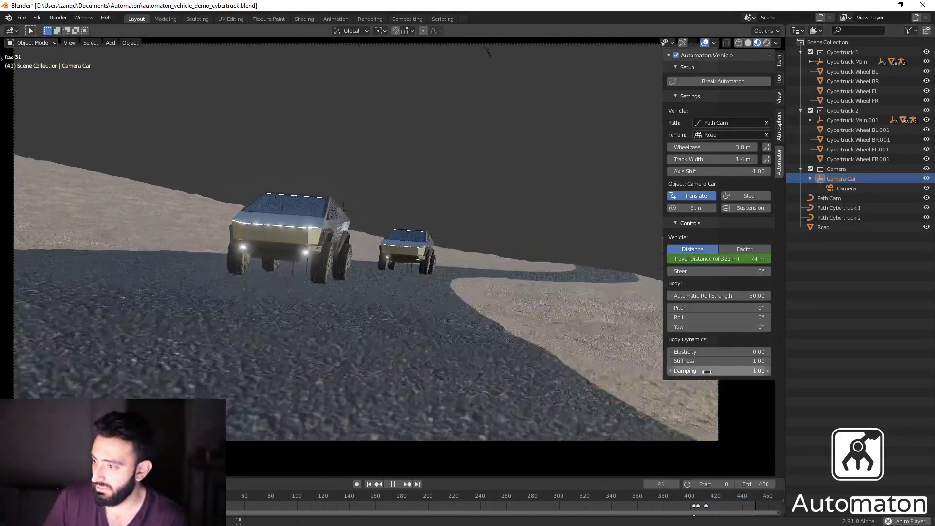
{"action": "left_click", "coordinate": [742, 351]}
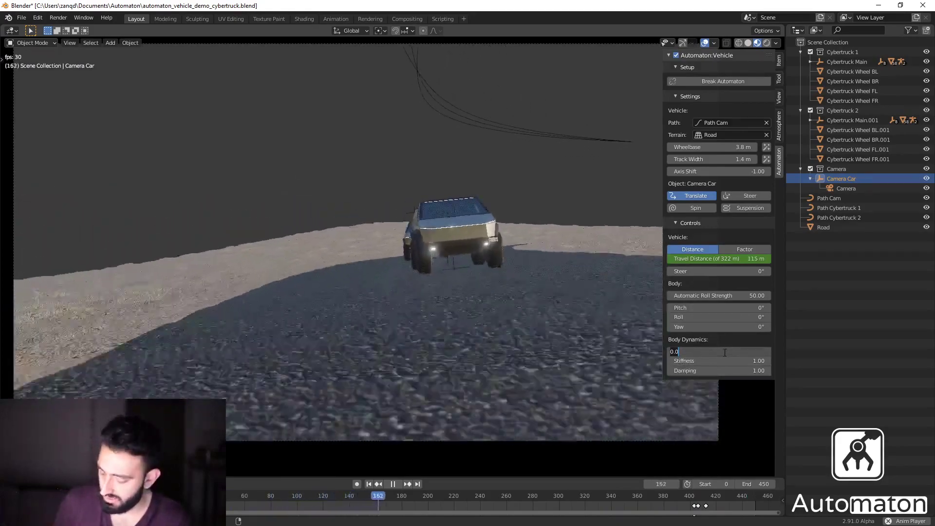
{"action": "key", "text": "Return"}
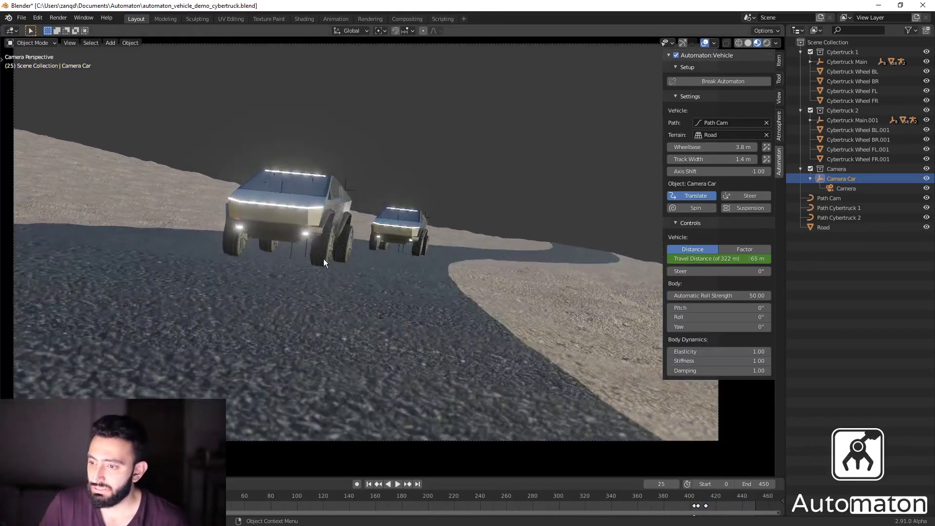
- Set the Body Dynamics Elasticity of the first and second trucks to 1 while the animation plays
{"action": "left_click", "coordinate": [324, 260]}
{"action": "key", "text": "space"}
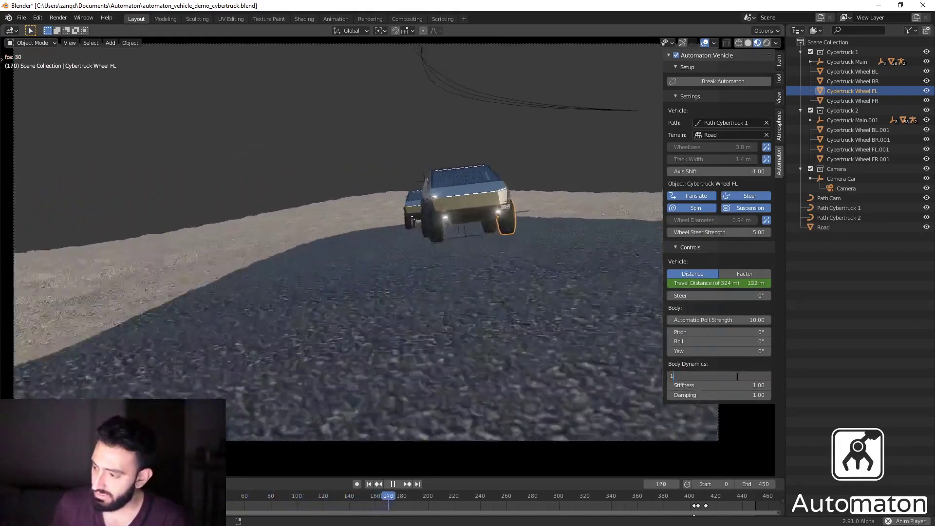
{"action": "key", "text": "Return"}
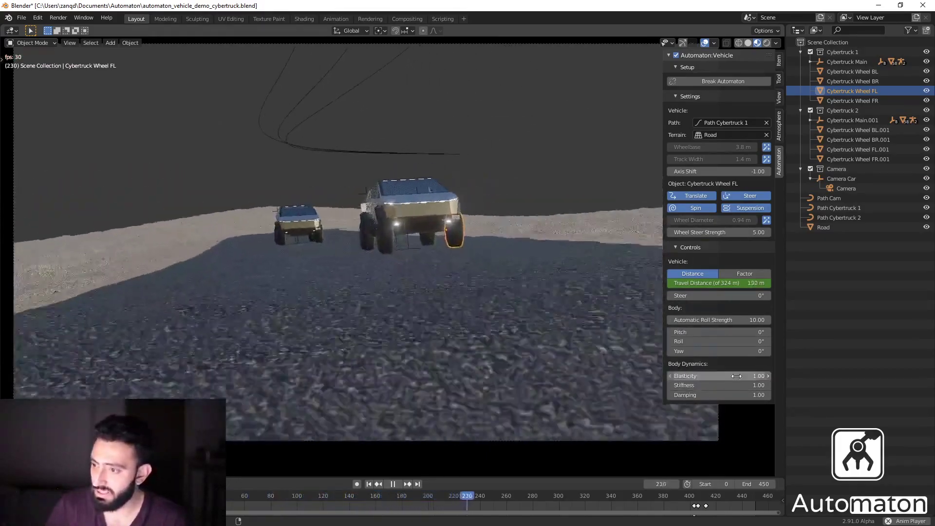
{"action": "left_click", "coordinate": [255, 252]}
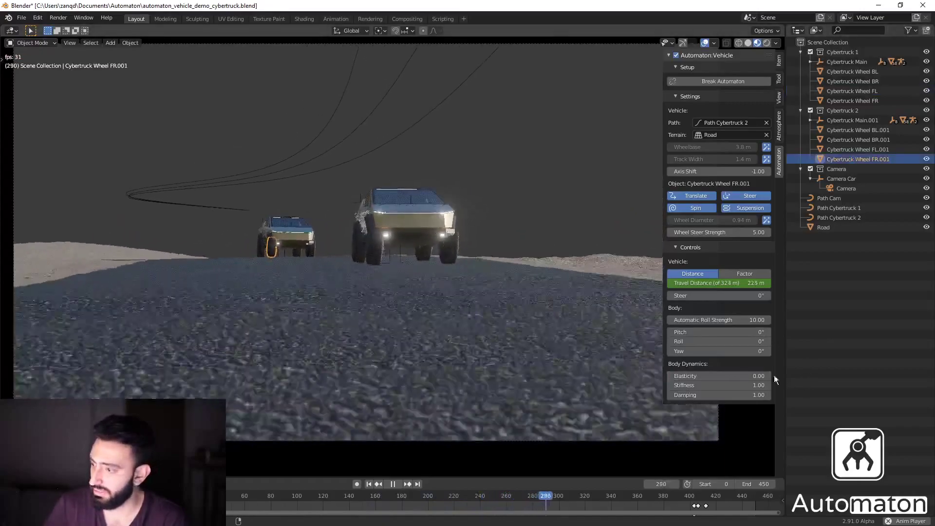
{"action": "type", "text": "1"}
{"action": "key", "text": "Return"}
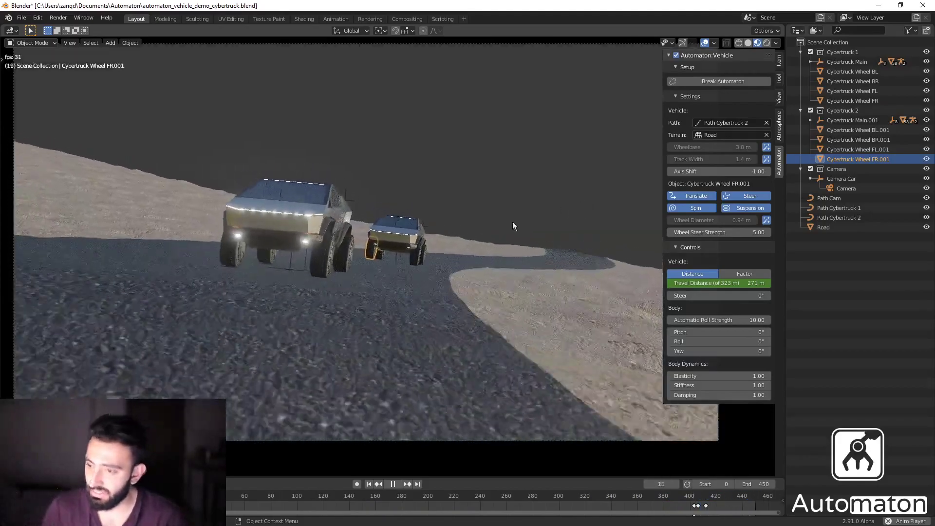
- Try Elasticity 2 and Damping 0 on the first truck during playback, and restore both values to 1
{"action": "left_click", "coordinate": [230, 239]}
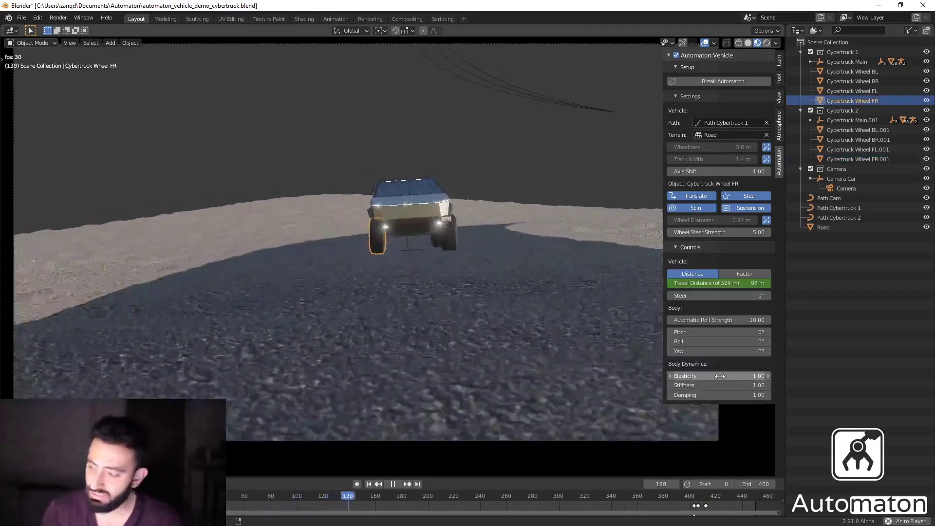
{"action": "left_click", "coordinate": [767, 375]}
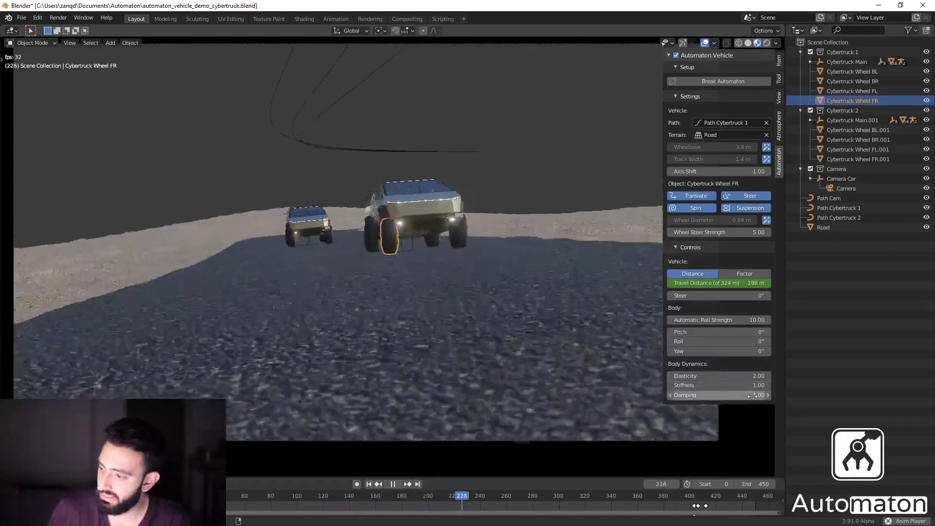
{"action": "left_click_drag", "start_coordinate": [752, 395], "coordinate": [609, 385]}
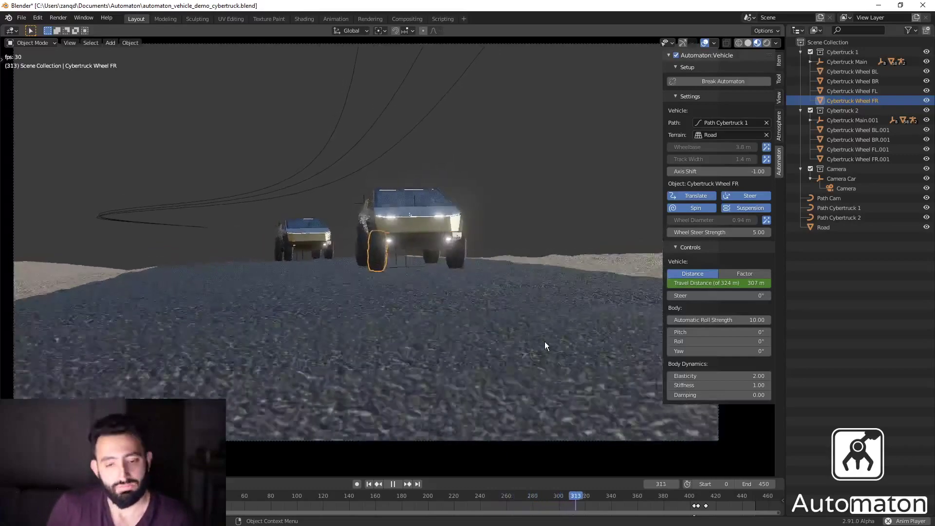
{"action": "left_click", "coordinate": [724, 376]}
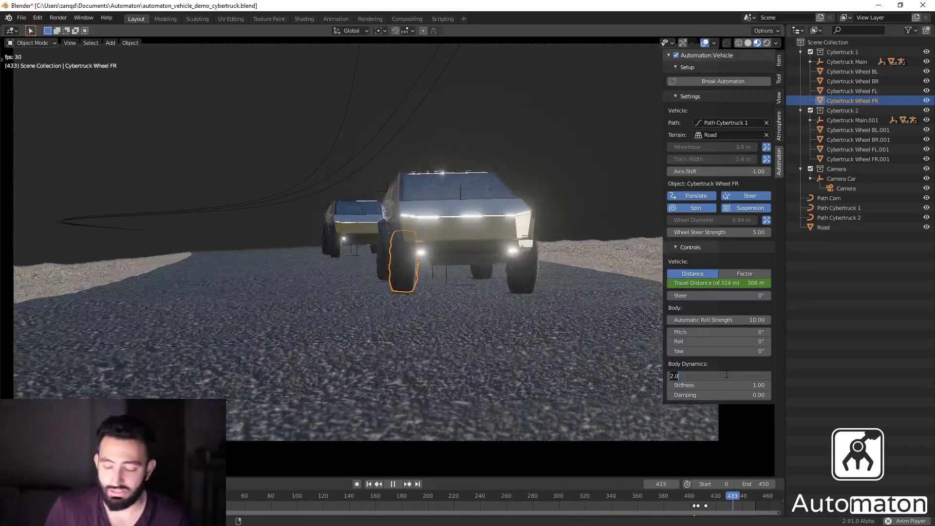
{"action": "type", "text": "1"}
{"action": "key", "text": "Return"}
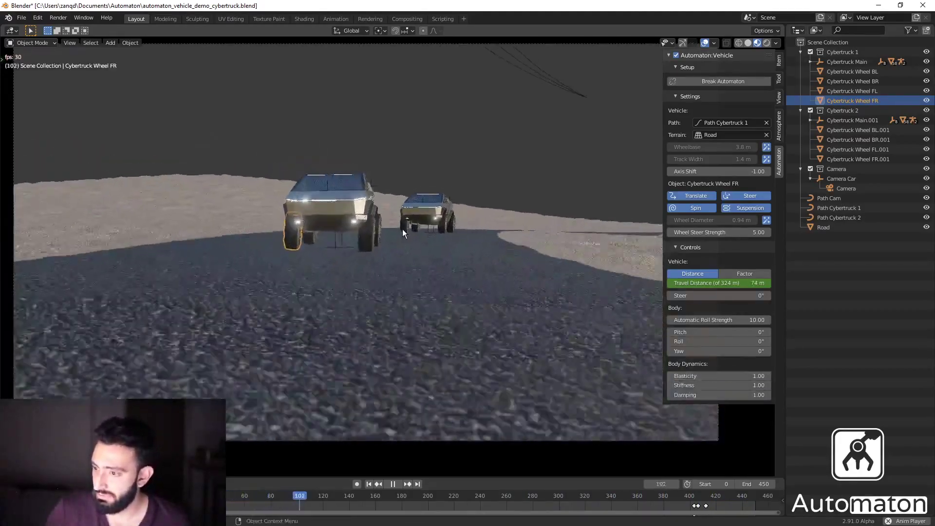
- Select the second truck's front left wheel during playback to check the truck's Body Dynamics settings
{"action": "left_click", "coordinate": [408, 229]}
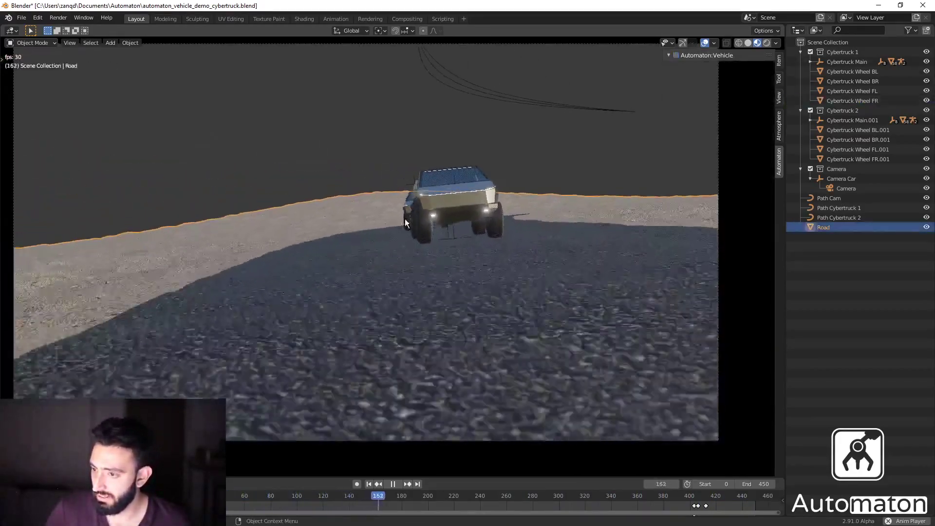
{"action": "left_click", "coordinate": [374, 217]}
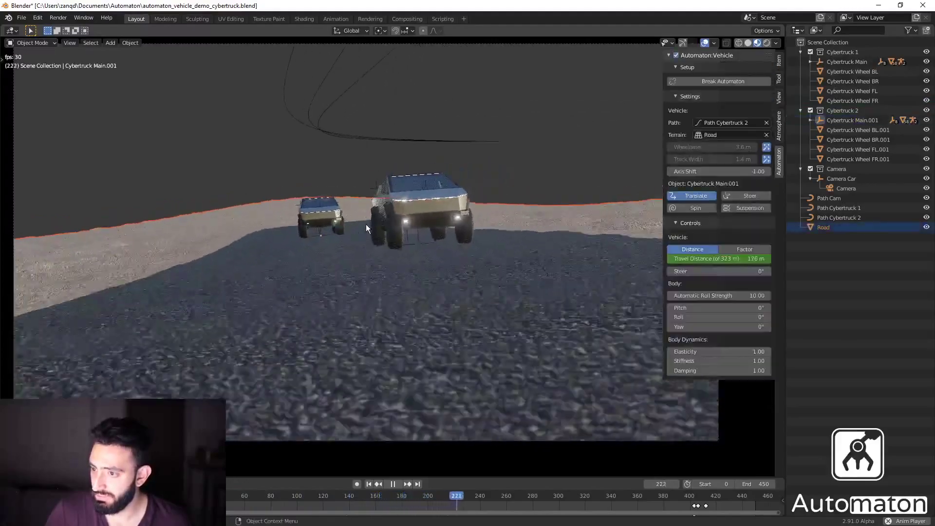
{"action": "left_click", "coordinate": [304, 233]}
{"action": "left_click", "coordinate": [290, 241]}
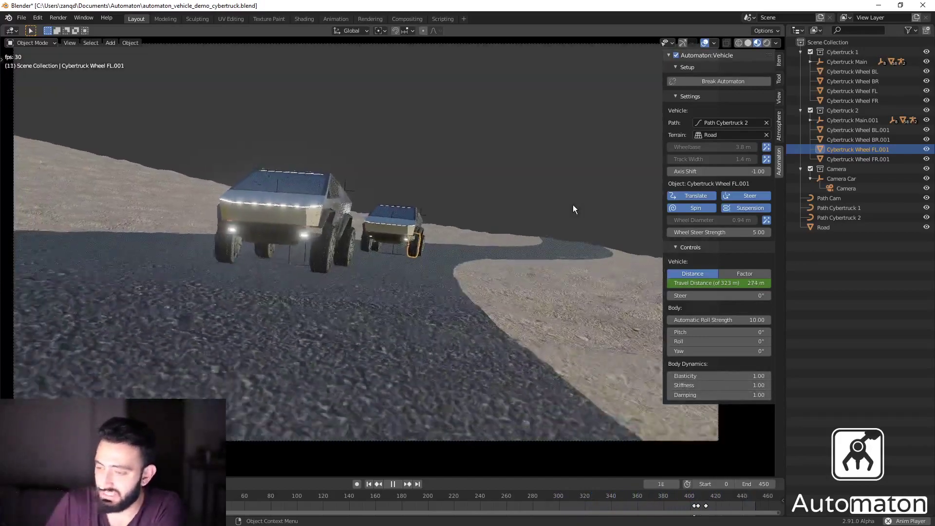
- Set the Body Dynamics Elasticity of the first and second trucks to 1.5 during playback
{"action": "left_click", "coordinate": [308, 243]}
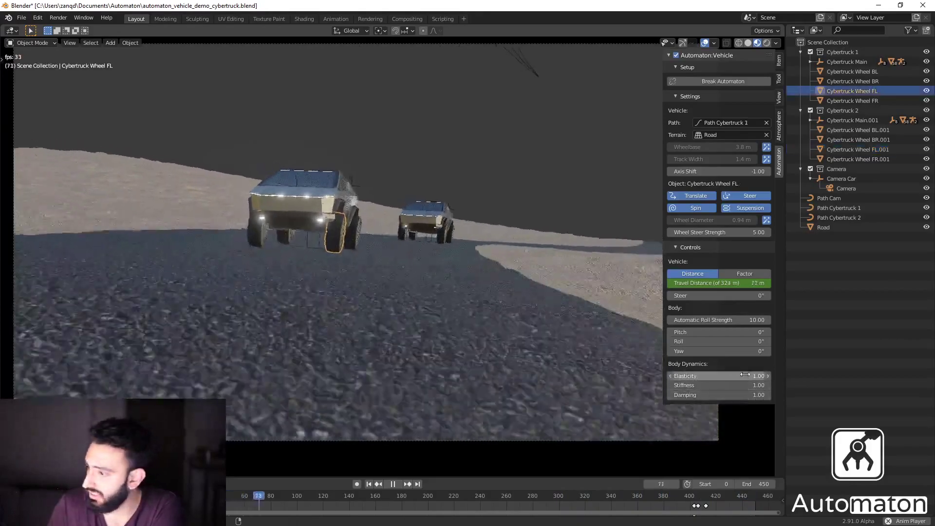
{"action": "left_click", "coordinate": [737, 375]}
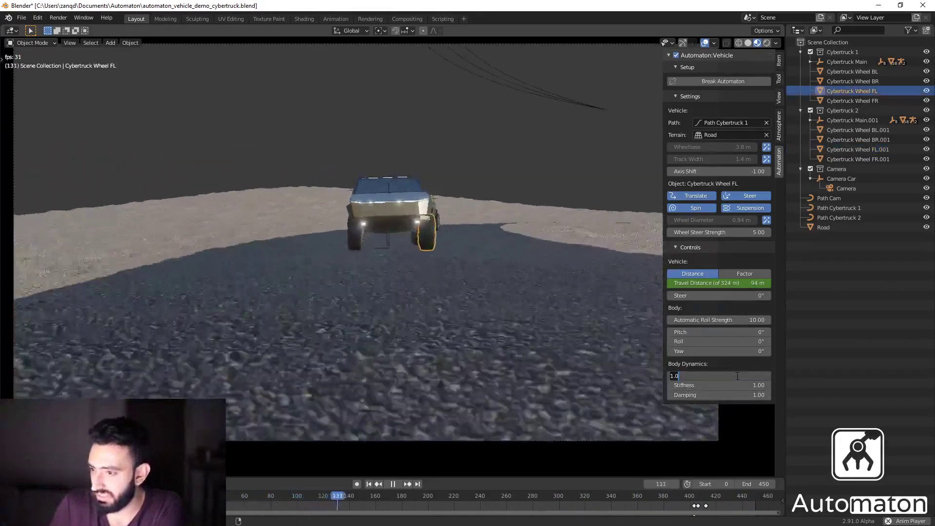
{"action": "type", "text": "1.5"}
{"action": "key", "text": "Return"}
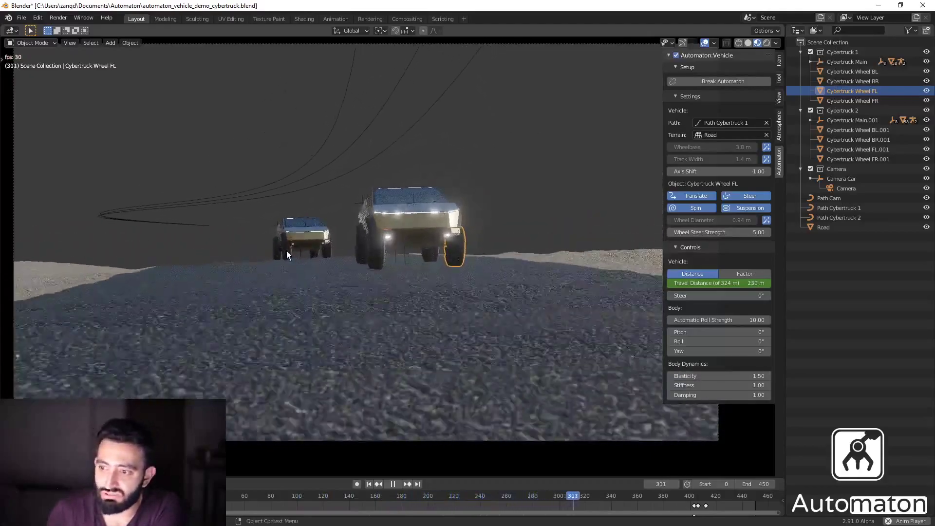
{"action": "left_click", "coordinate": [286, 250]}
{"action": "double_click", "coordinate": [753, 376]}
{"action": "key", "text": "Return"}
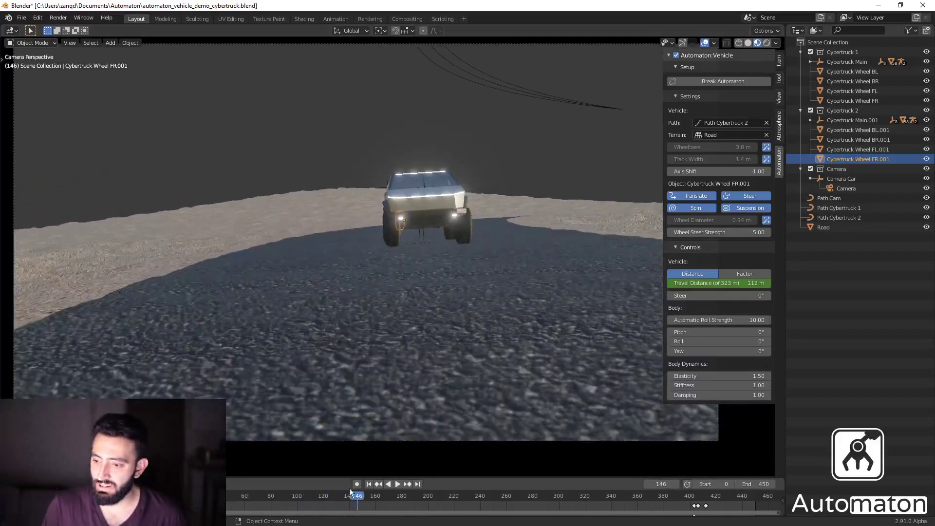
- Scrub to about frame 262, play the rest of the animation to review the body motion, and deselect everything
{"action": "left_click_drag", "start_coordinate": [355, 496], "coordinate": [498, 524]}
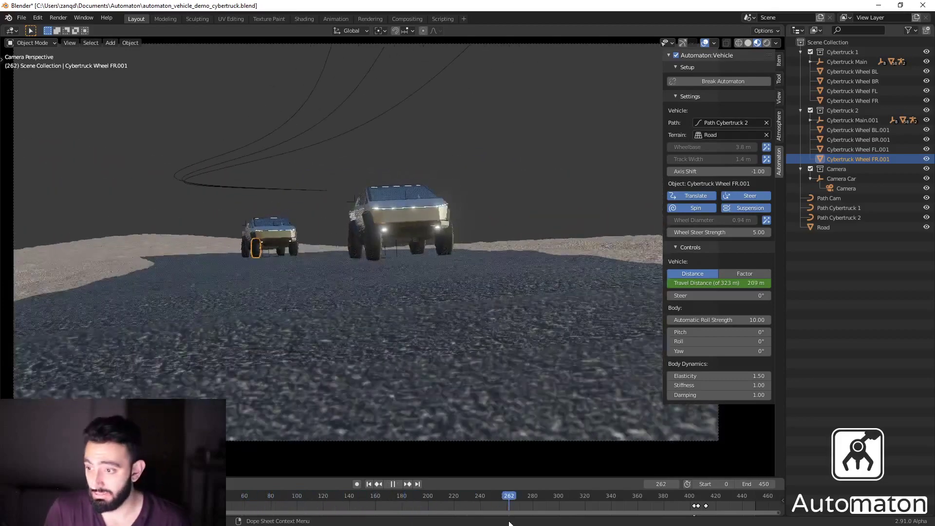
{"action": "left_click", "coordinate": [392, 484]}
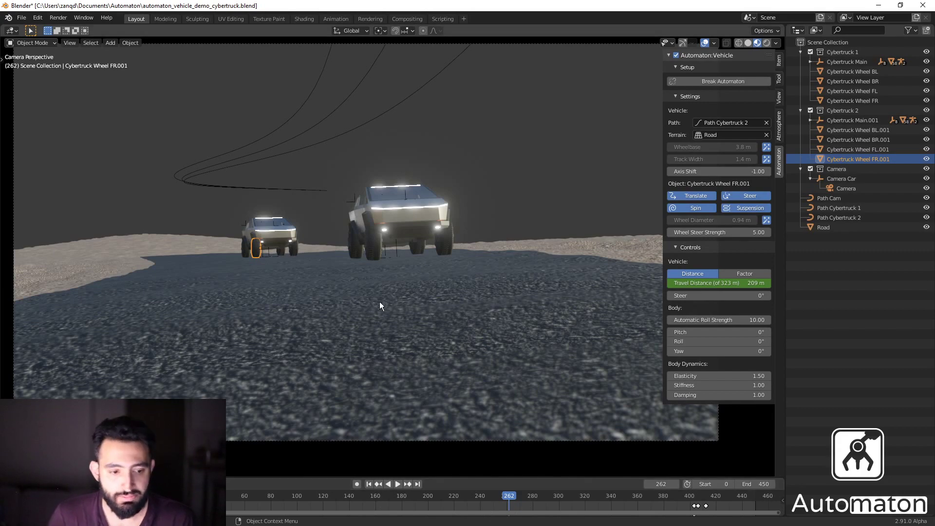
{"action": "key", "text": "space"}
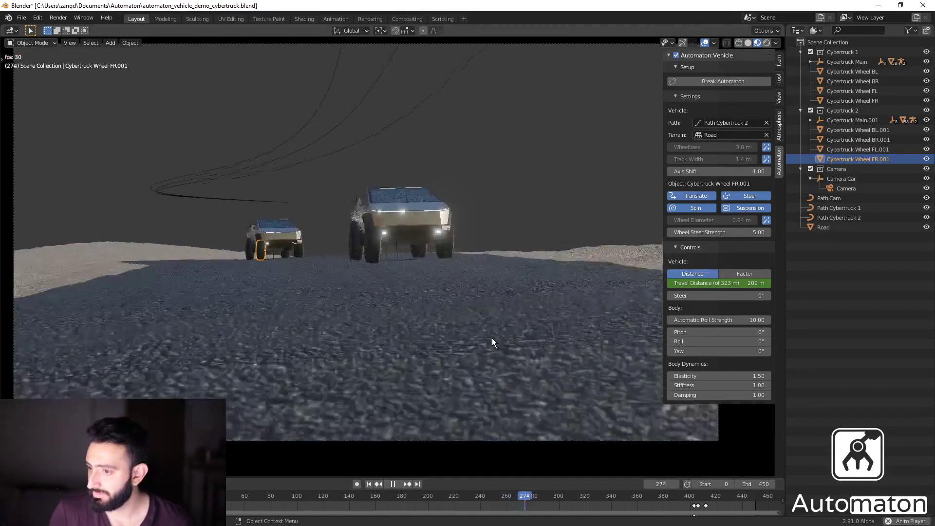
{"action": "key", "text": "space"}
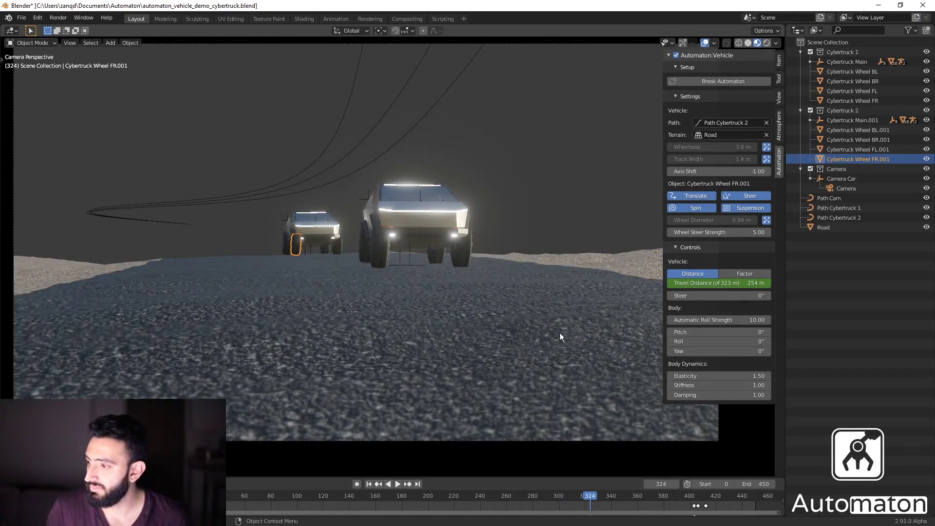
{"action": "key", "text": "space"}
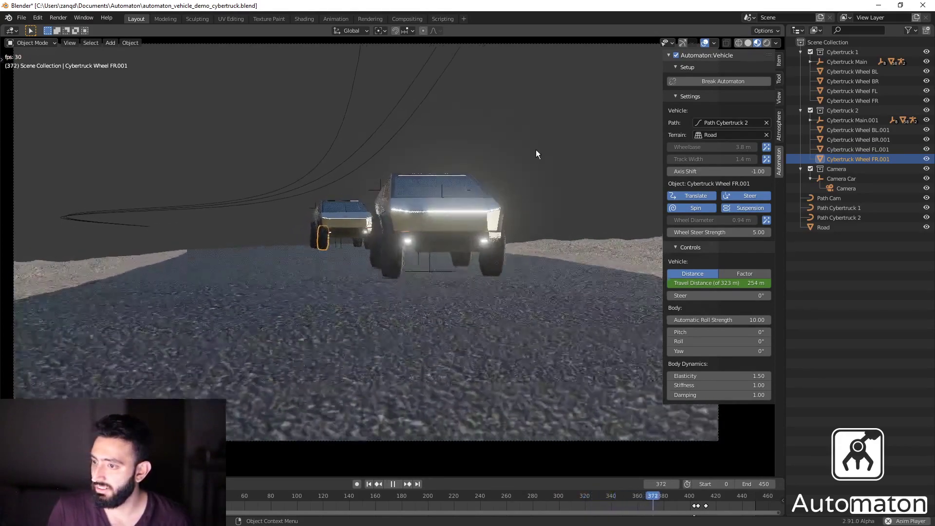
{"action": "left_click", "coordinate": [536, 150]}
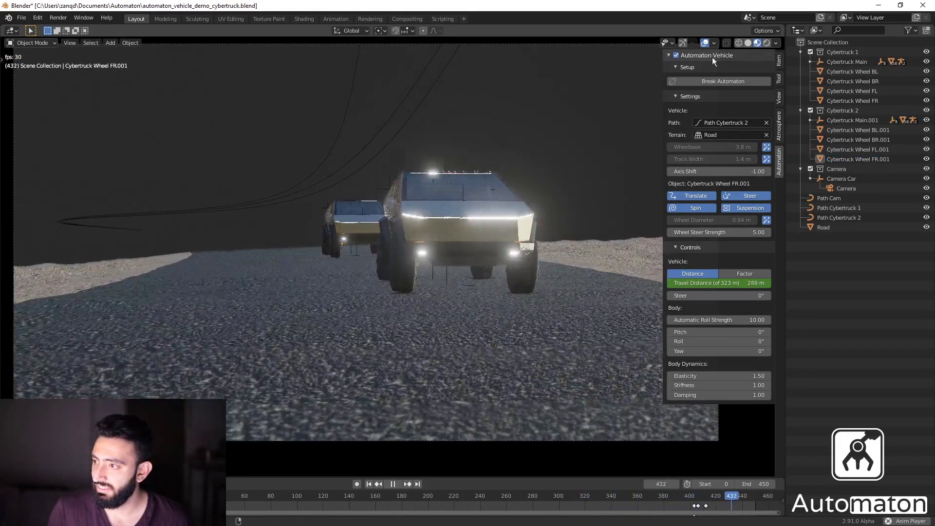